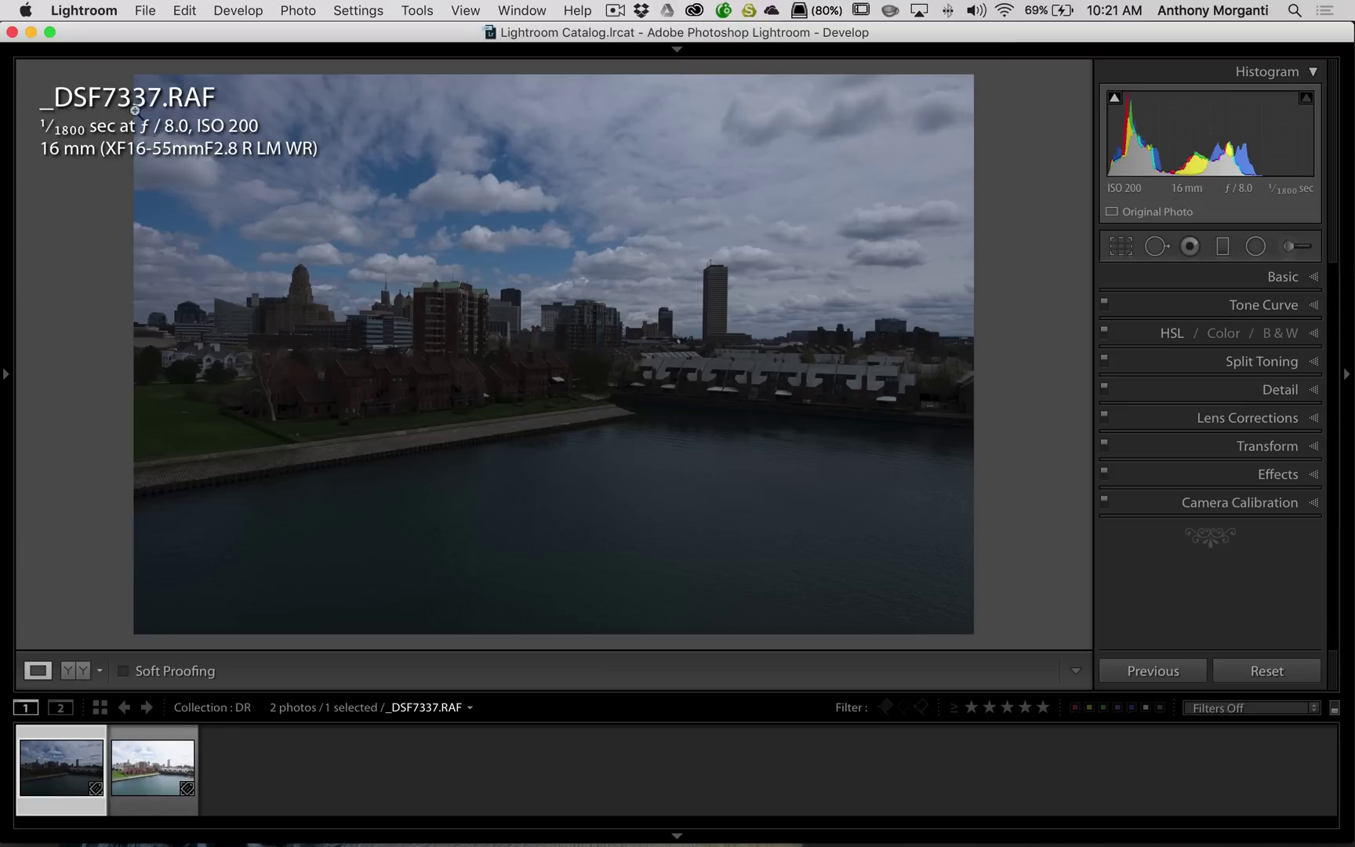
Compare the darker _DSF7337.RAF and brighter _DSF7338.RAF exposures by flipping between them.
{"action": "left_click", "coordinate": [151, 765]}
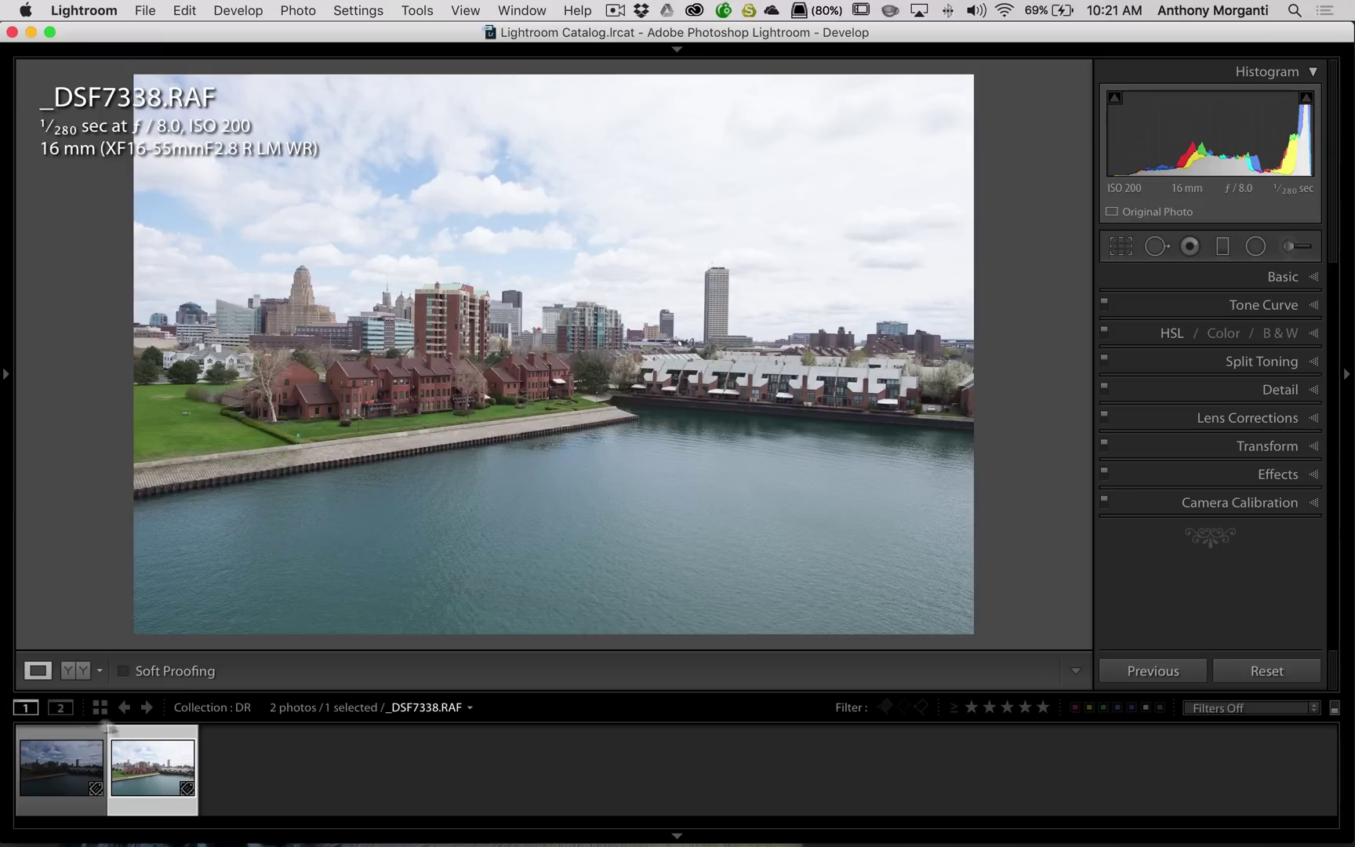
{"action": "left_click", "coordinate": [45, 776]}
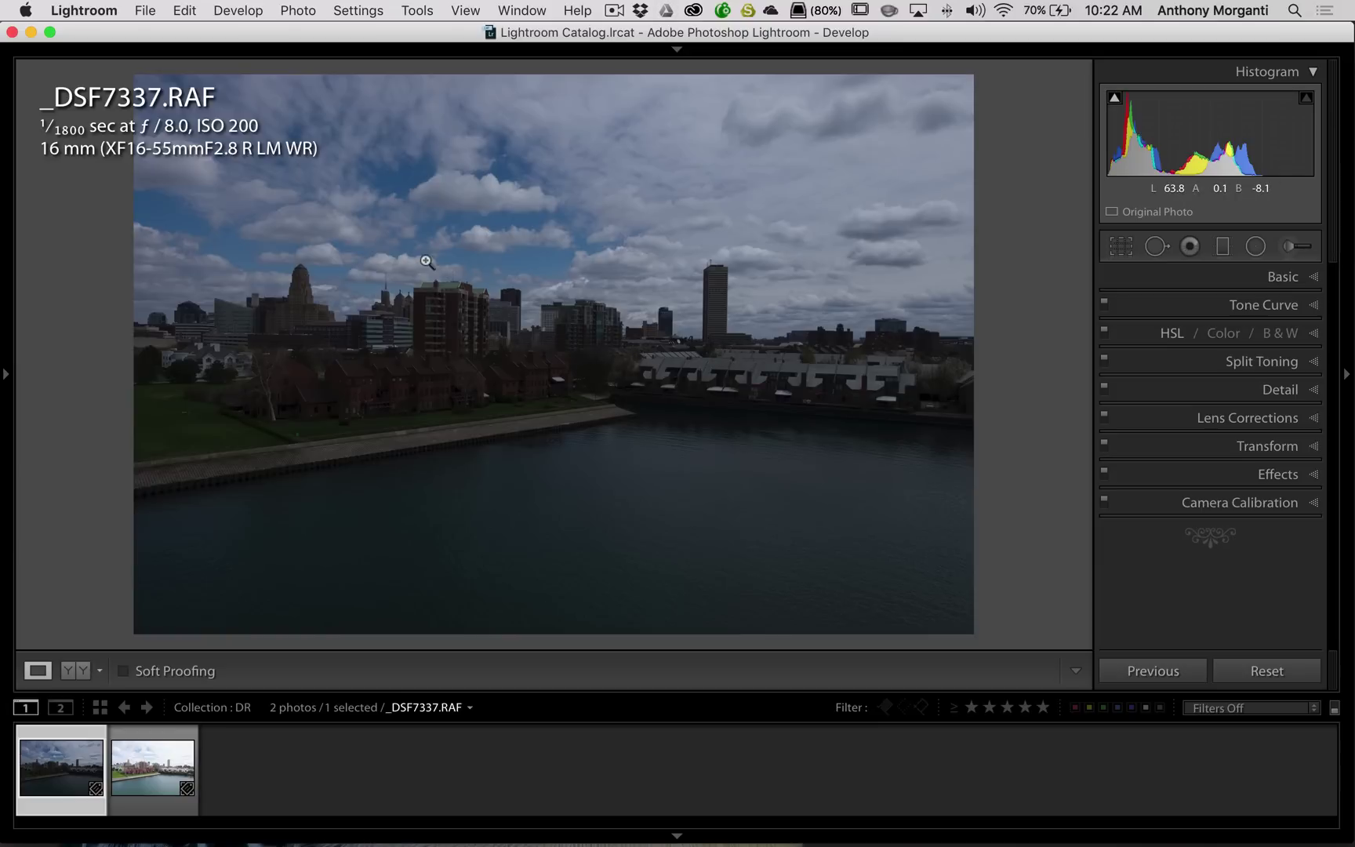
{"action": "left_click", "coordinate": [151, 774]}
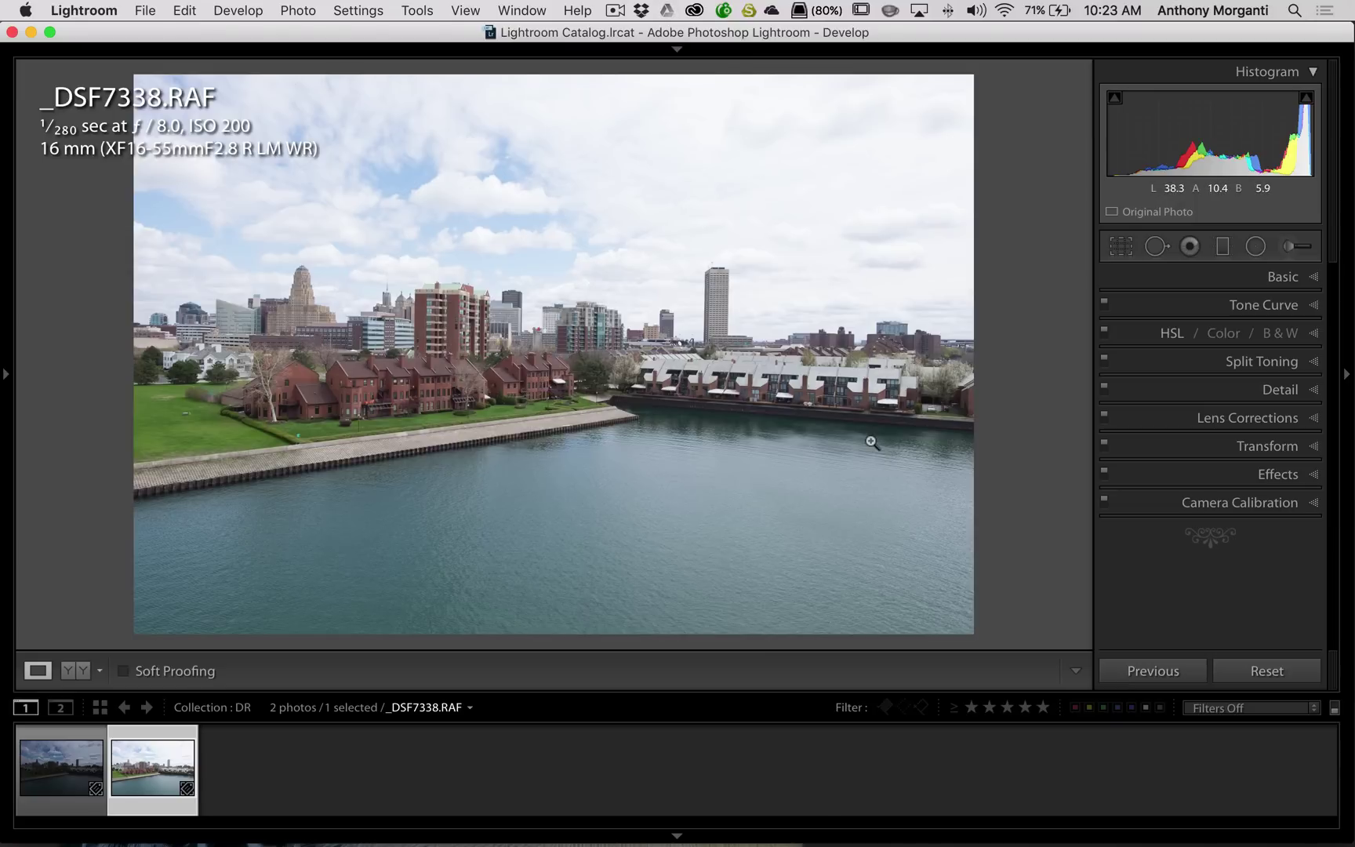
{"action": "left_click", "coordinate": [31, 777]}
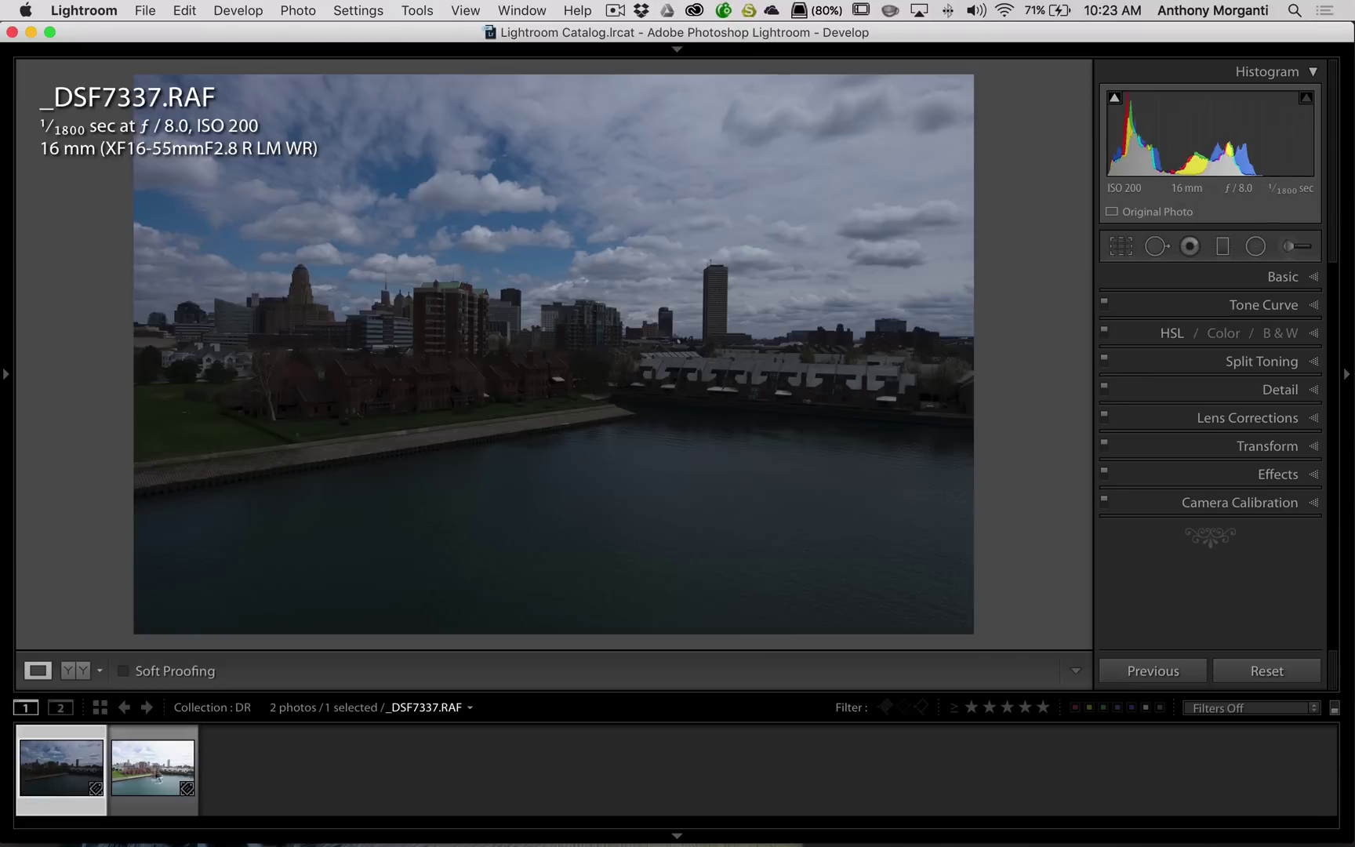
{"action": "left_click", "coordinate": [160, 766]}
{"action": "left_click", "coordinate": [67, 768]}
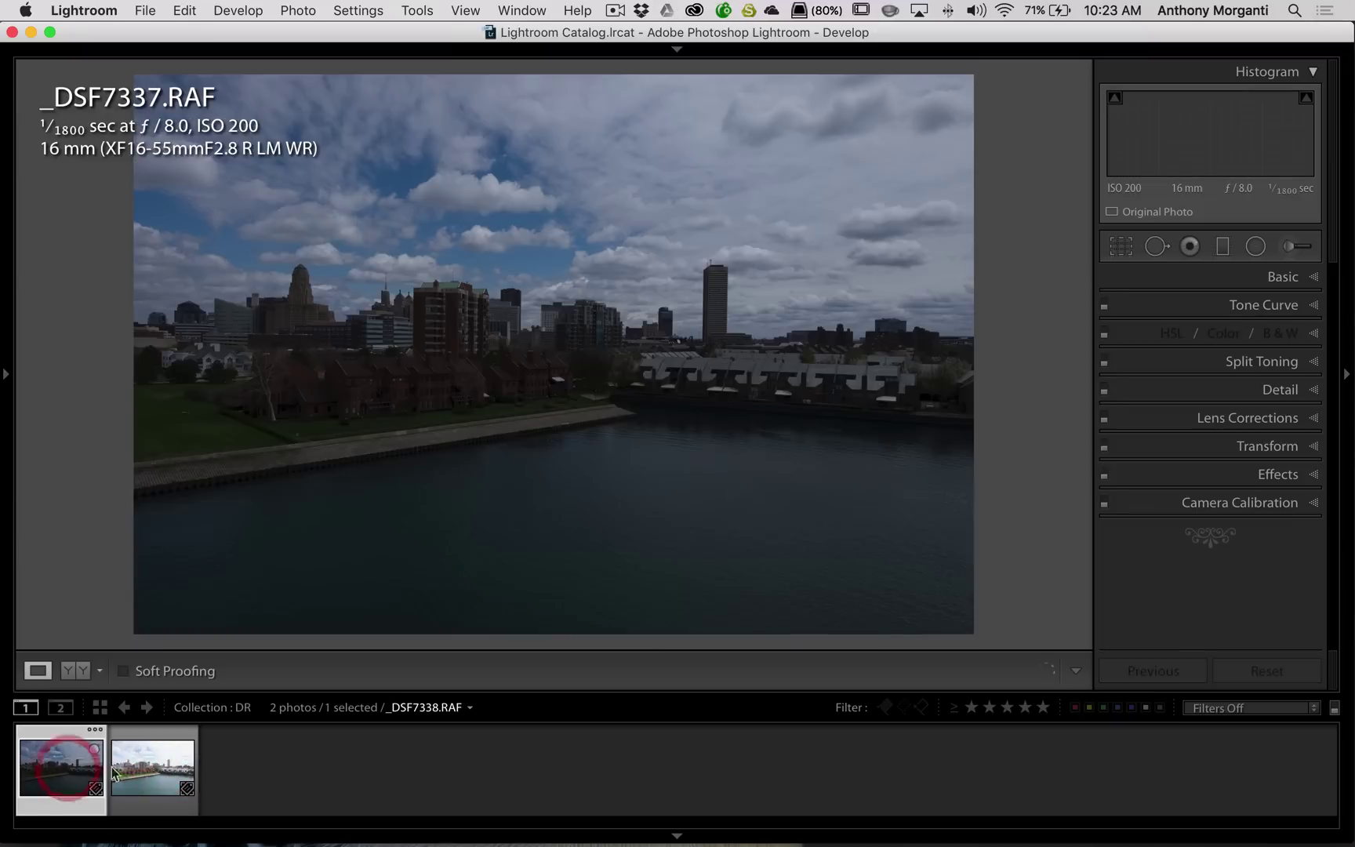
{"action": "left_click", "coordinate": [151, 766]}
{"action": "left_click", "coordinate": [43, 766]}
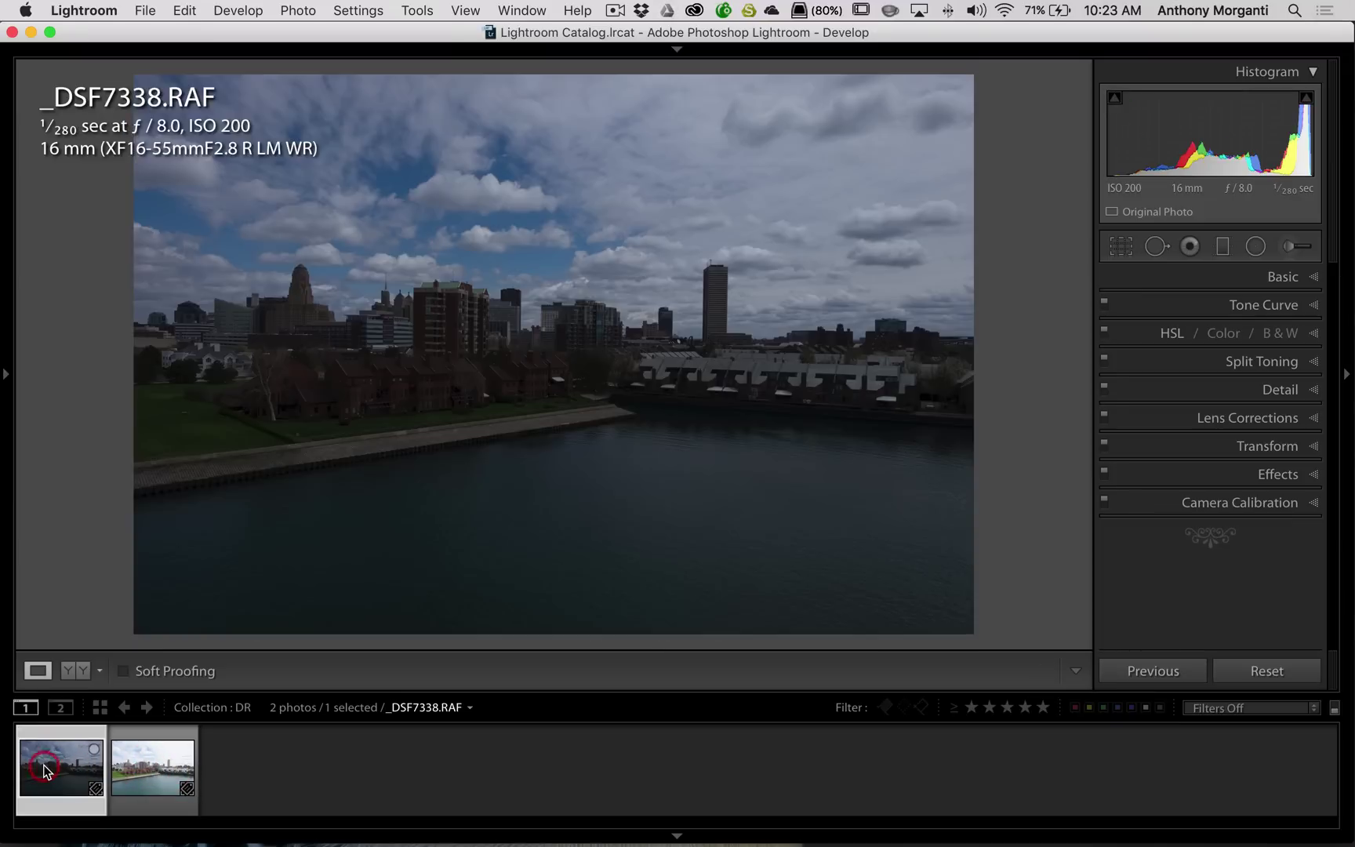
{"action": "left_click", "coordinate": [157, 766]}
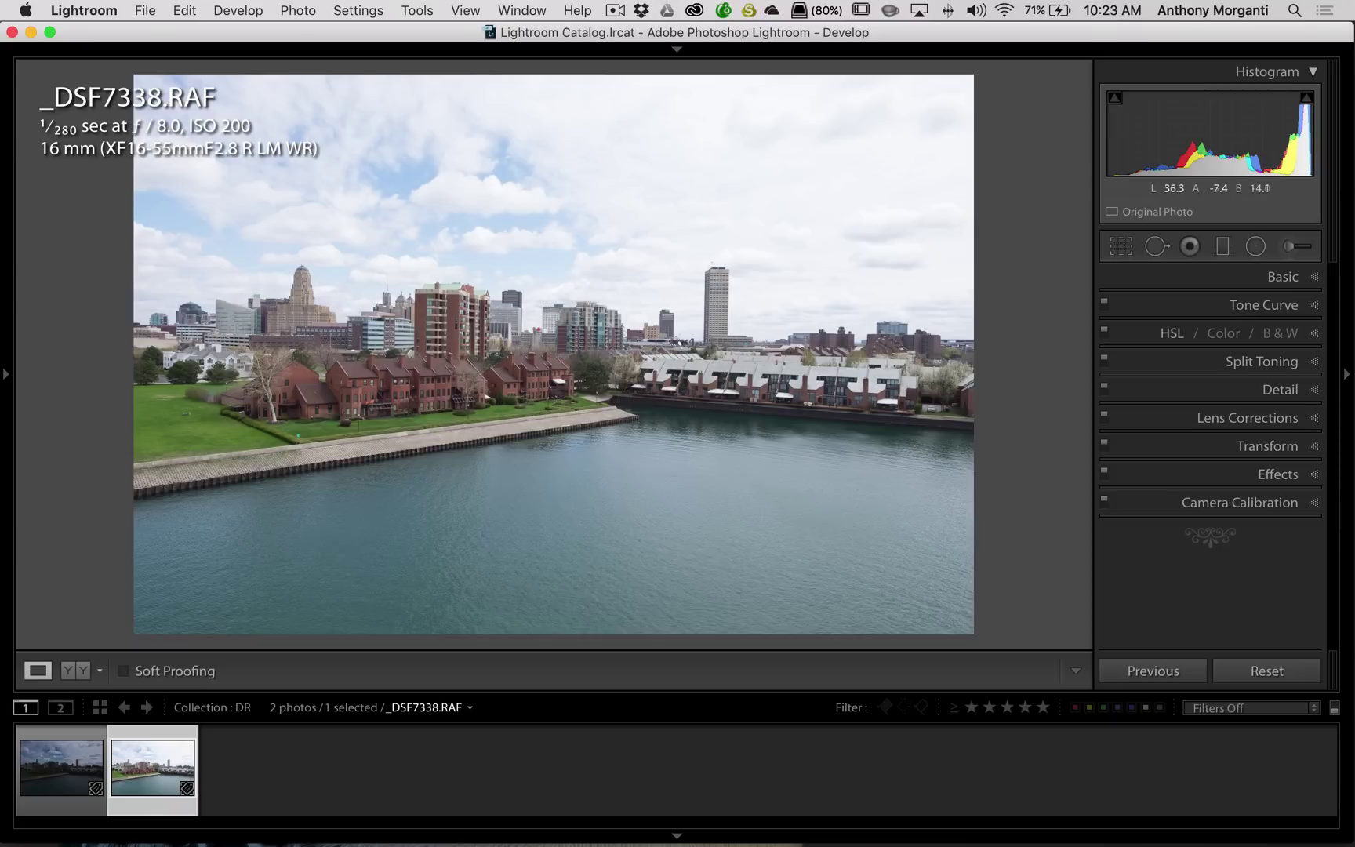
Check the Basic panel white balance values of the dark and bright exposures.
{"action": "left_click", "coordinate": [74, 766]}
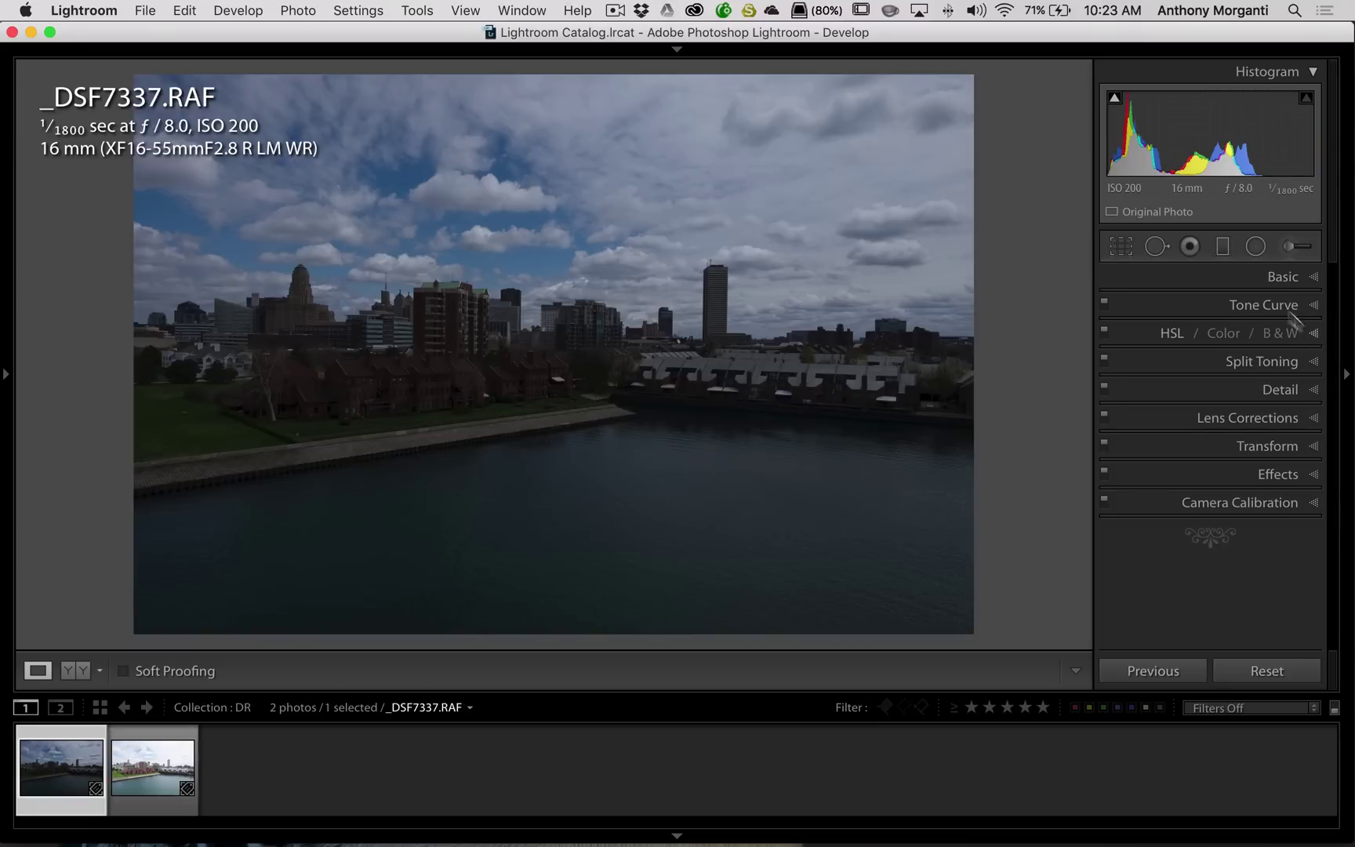
{"action": "left_click", "coordinate": [1281, 276]}
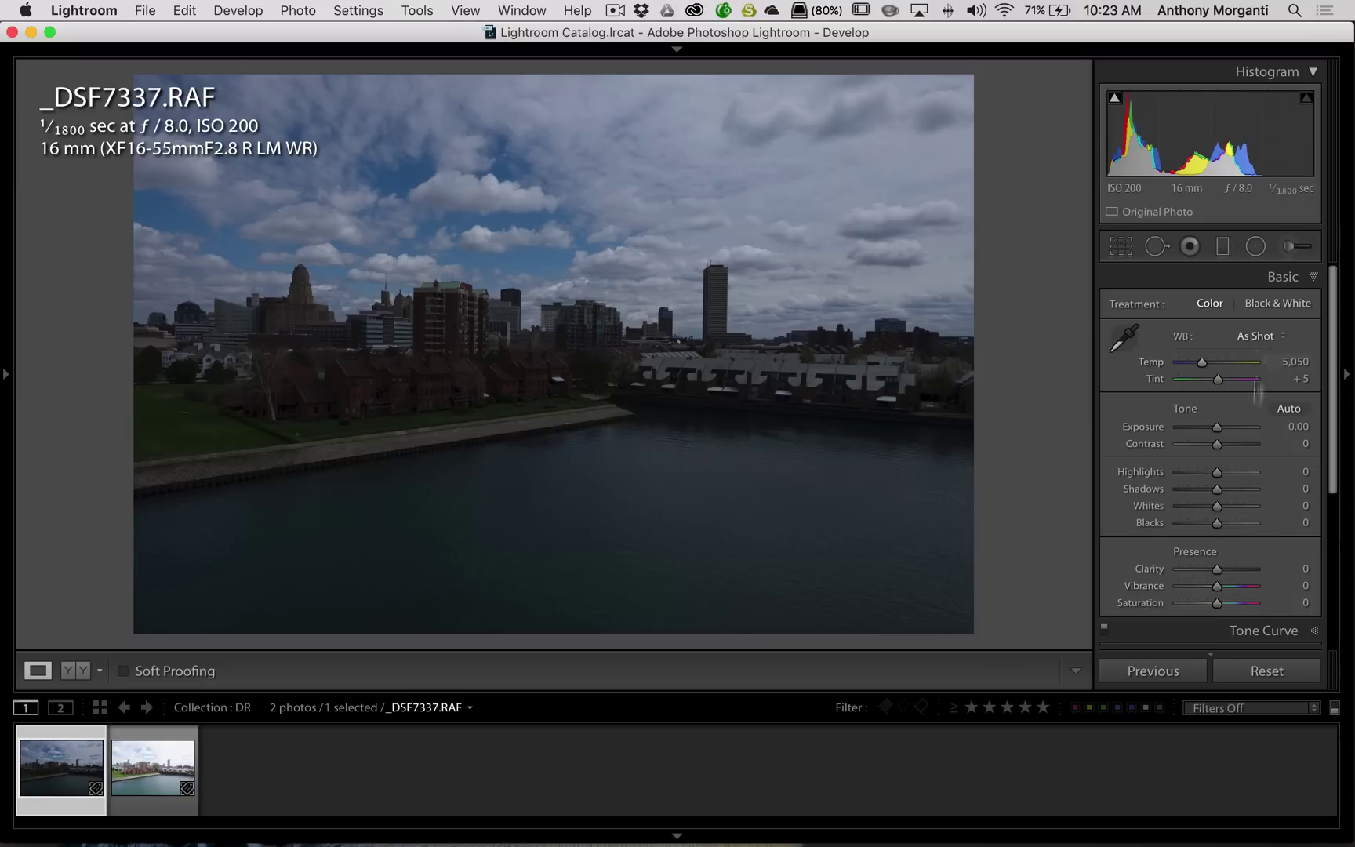
{"action": "left_click", "coordinate": [153, 766]}
{"action": "left_click", "coordinate": [57, 759]}
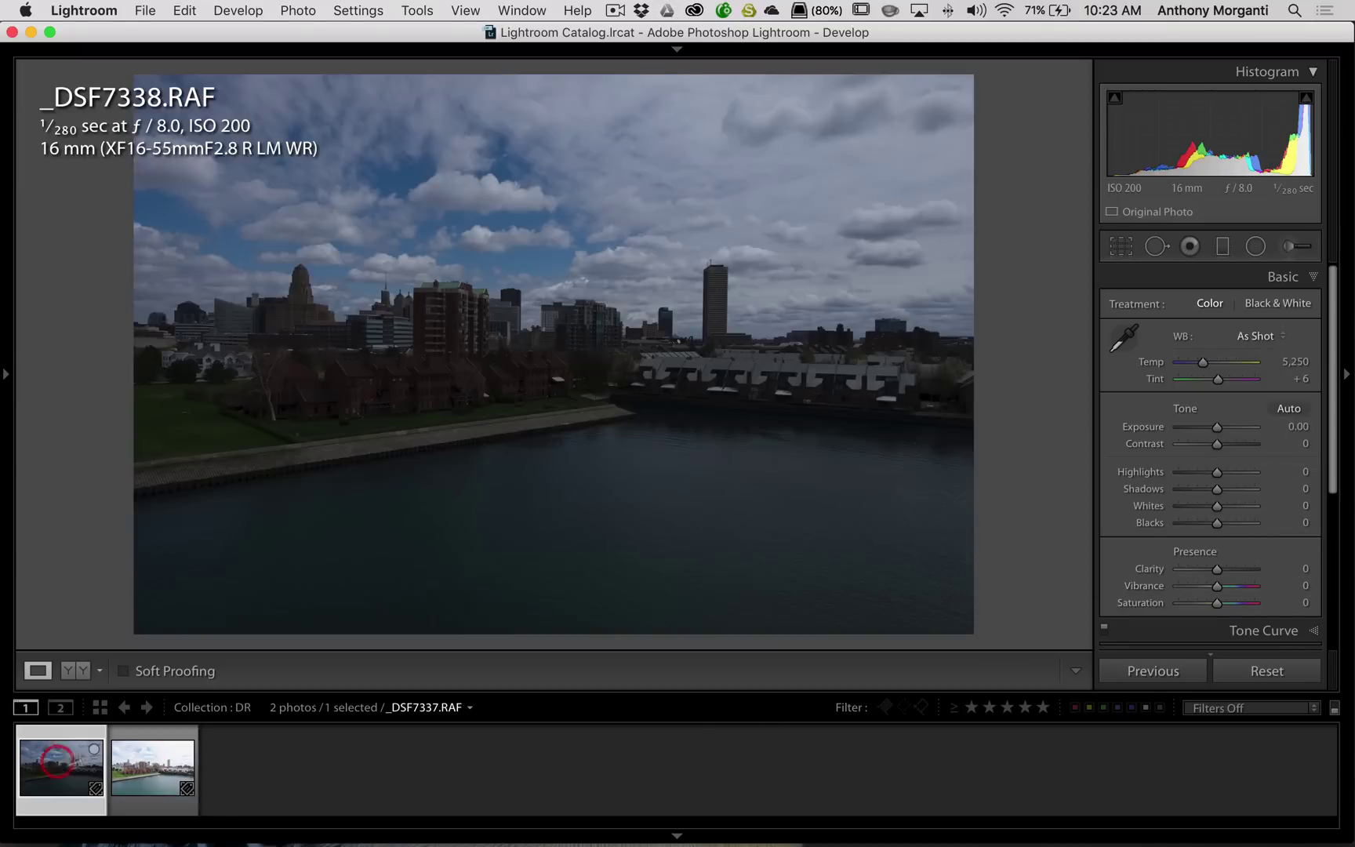
{"action": "left_click", "coordinate": [1250, 278]}
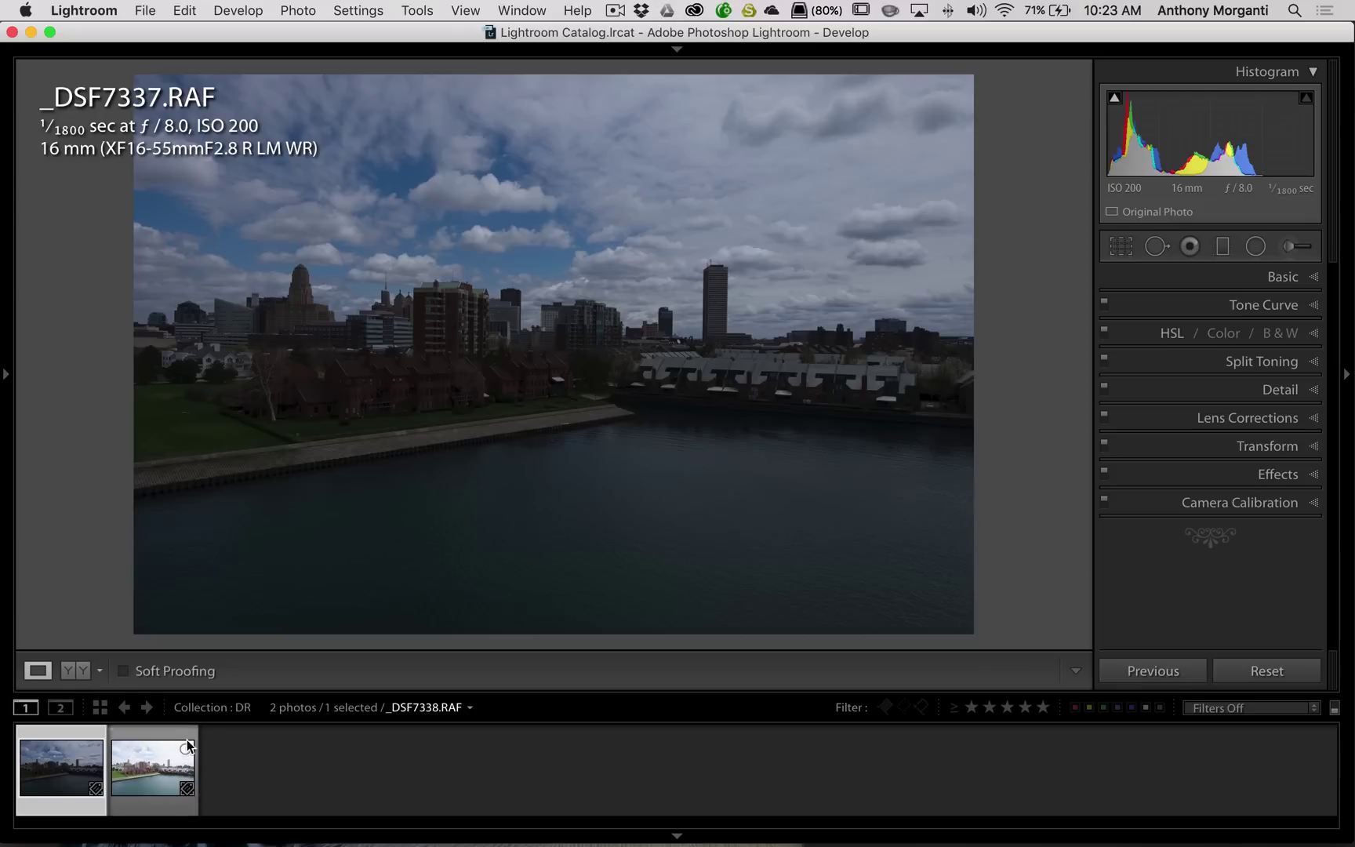
Select both exposures and start a Photo Merge > HDR on them.
{"action": "left_click", "coordinate": [128, 749], "text": "super"}
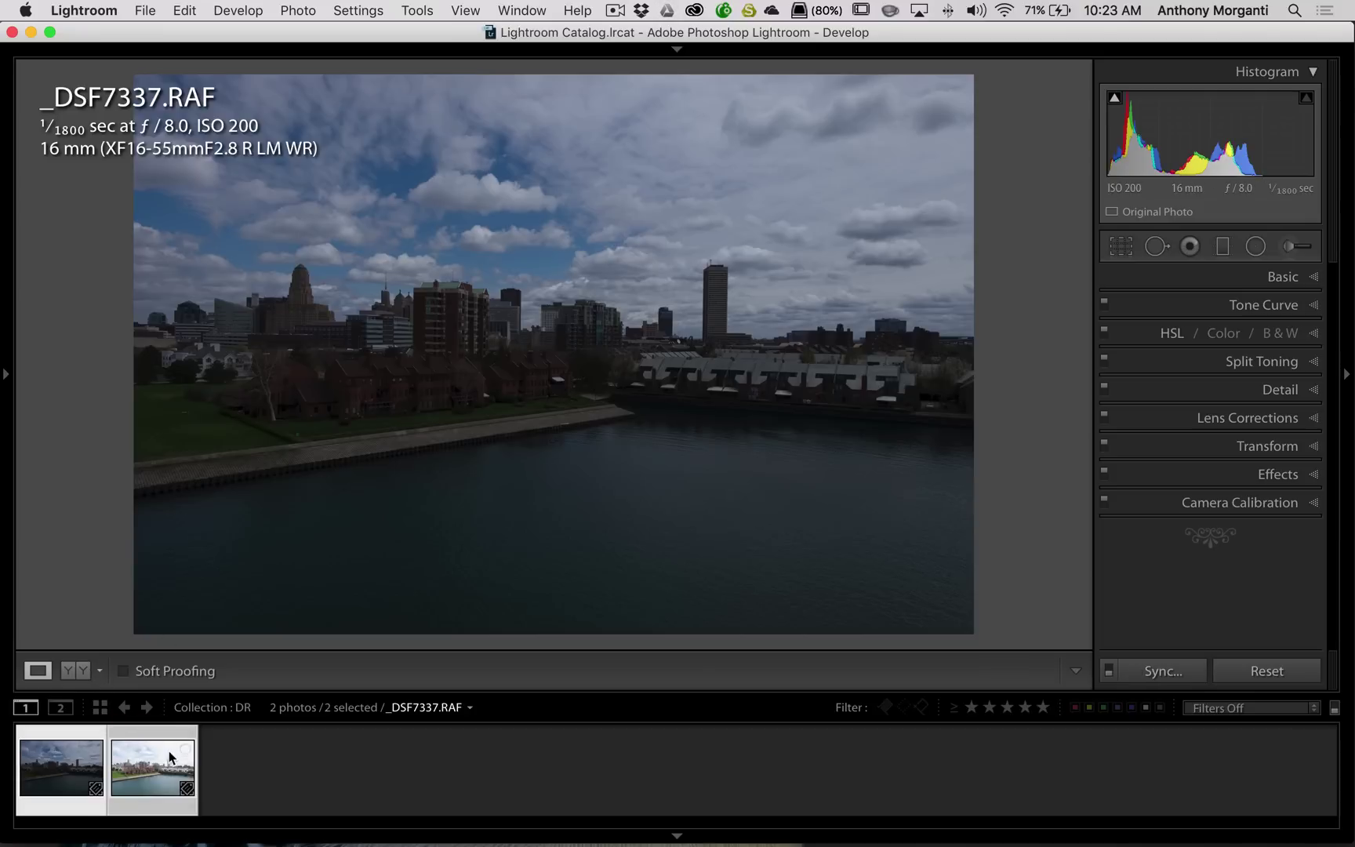
{"action": "right_click", "coordinate": [148, 743]}
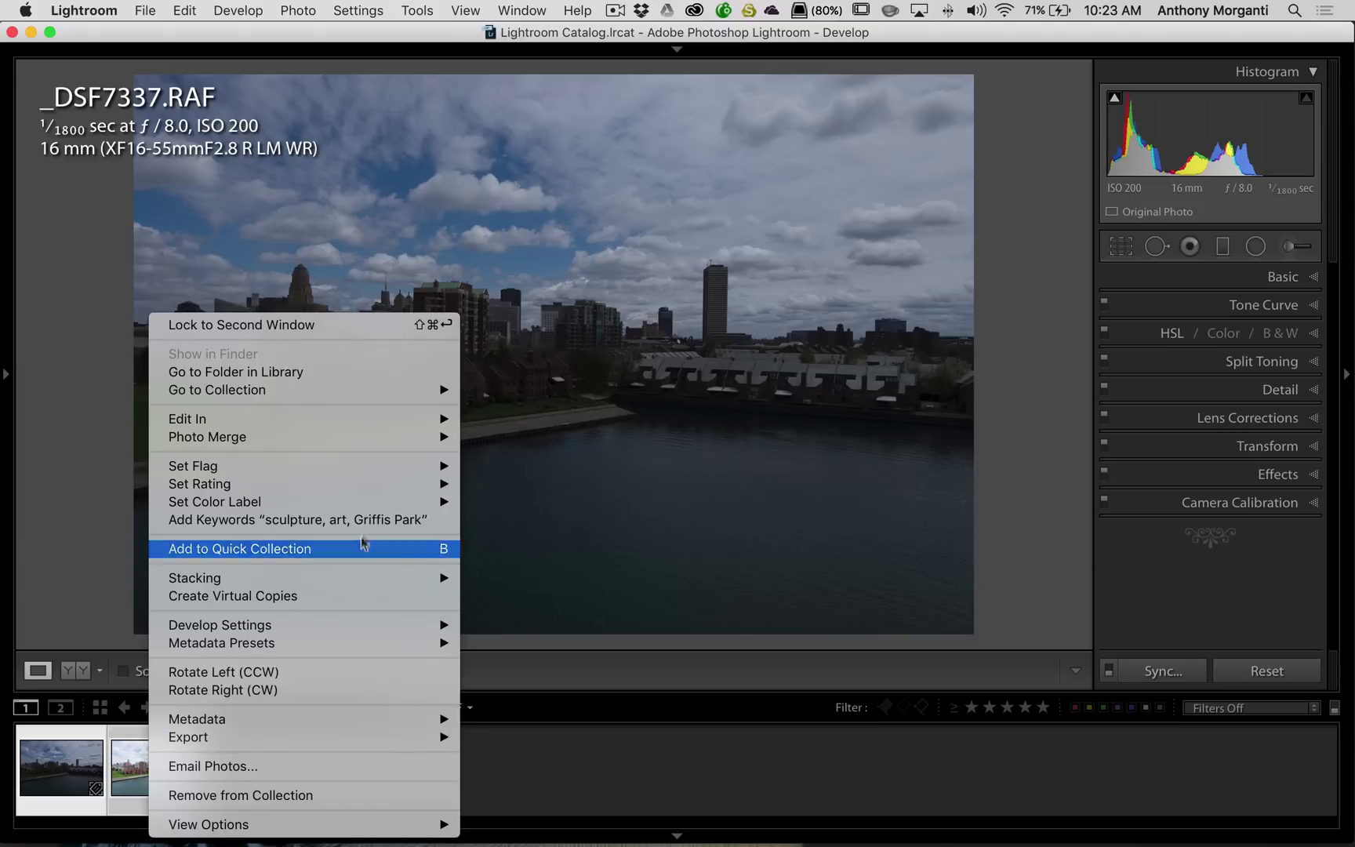
{"action": "mouse_move", "coordinate": [396, 437]}
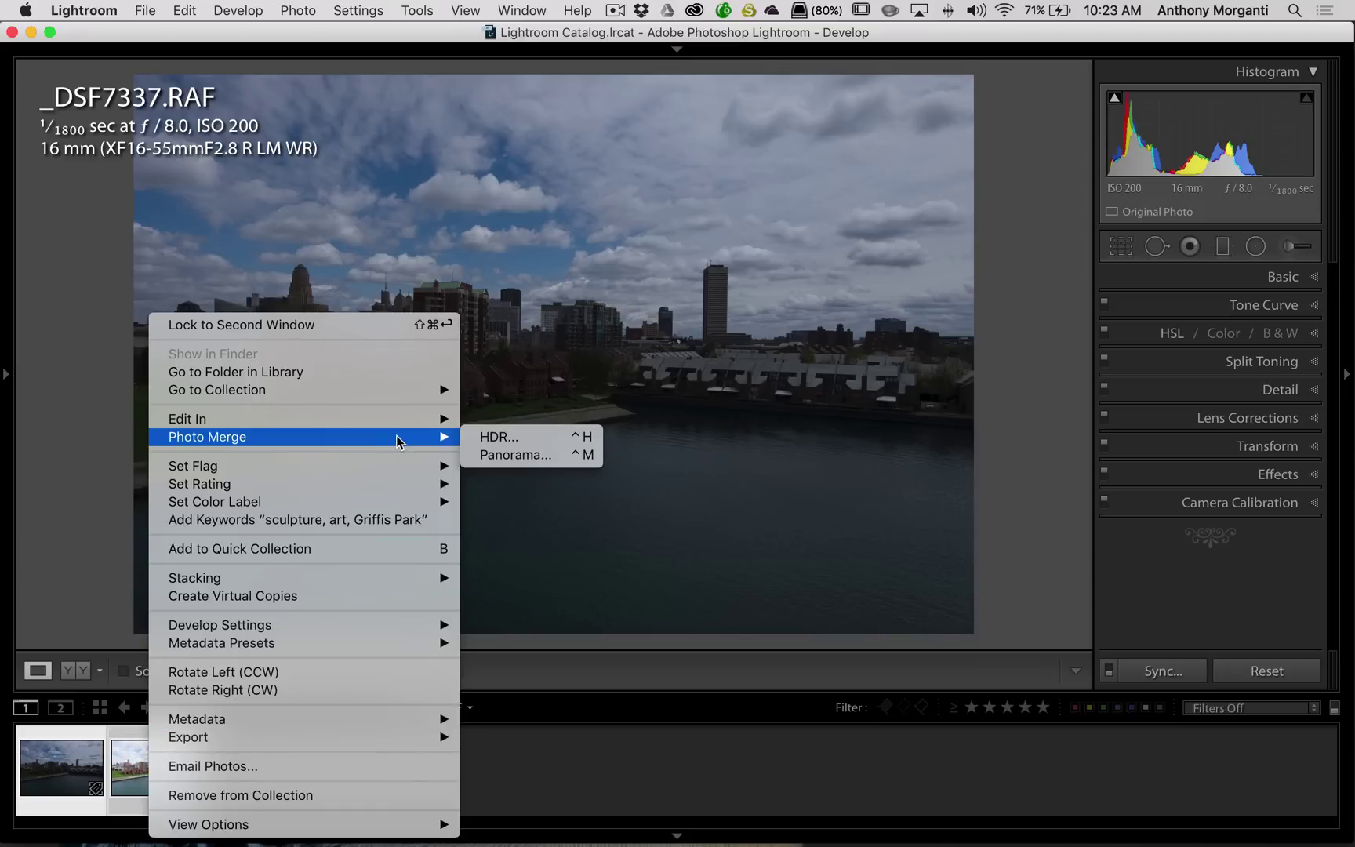
{"action": "left_click", "coordinate": [505, 441]}
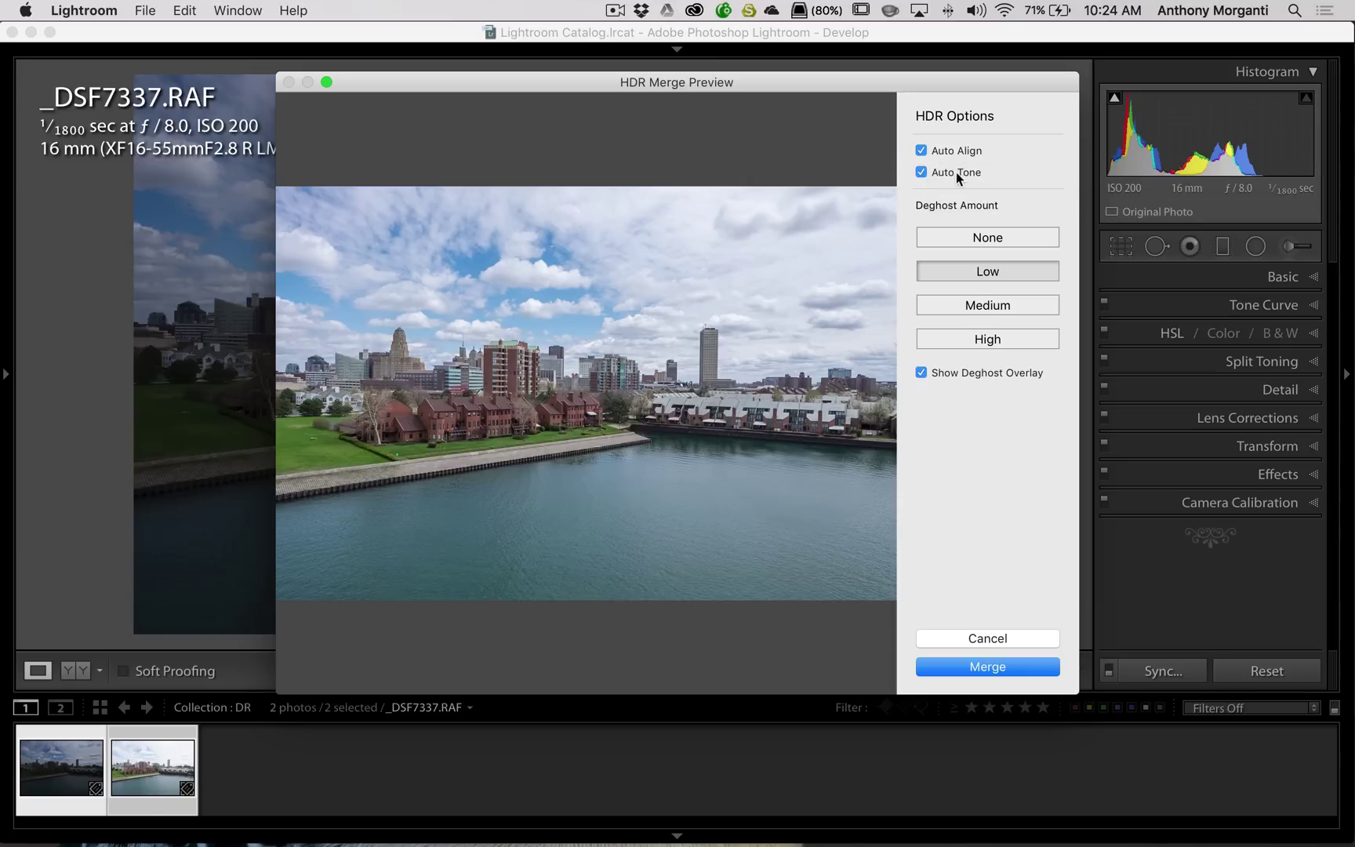
Preview the merge with Auto Tone off, re-enable Auto Tone, and merge into _DSF7337-HDR.dng.
{"action": "left_click", "coordinate": [921, 173]}
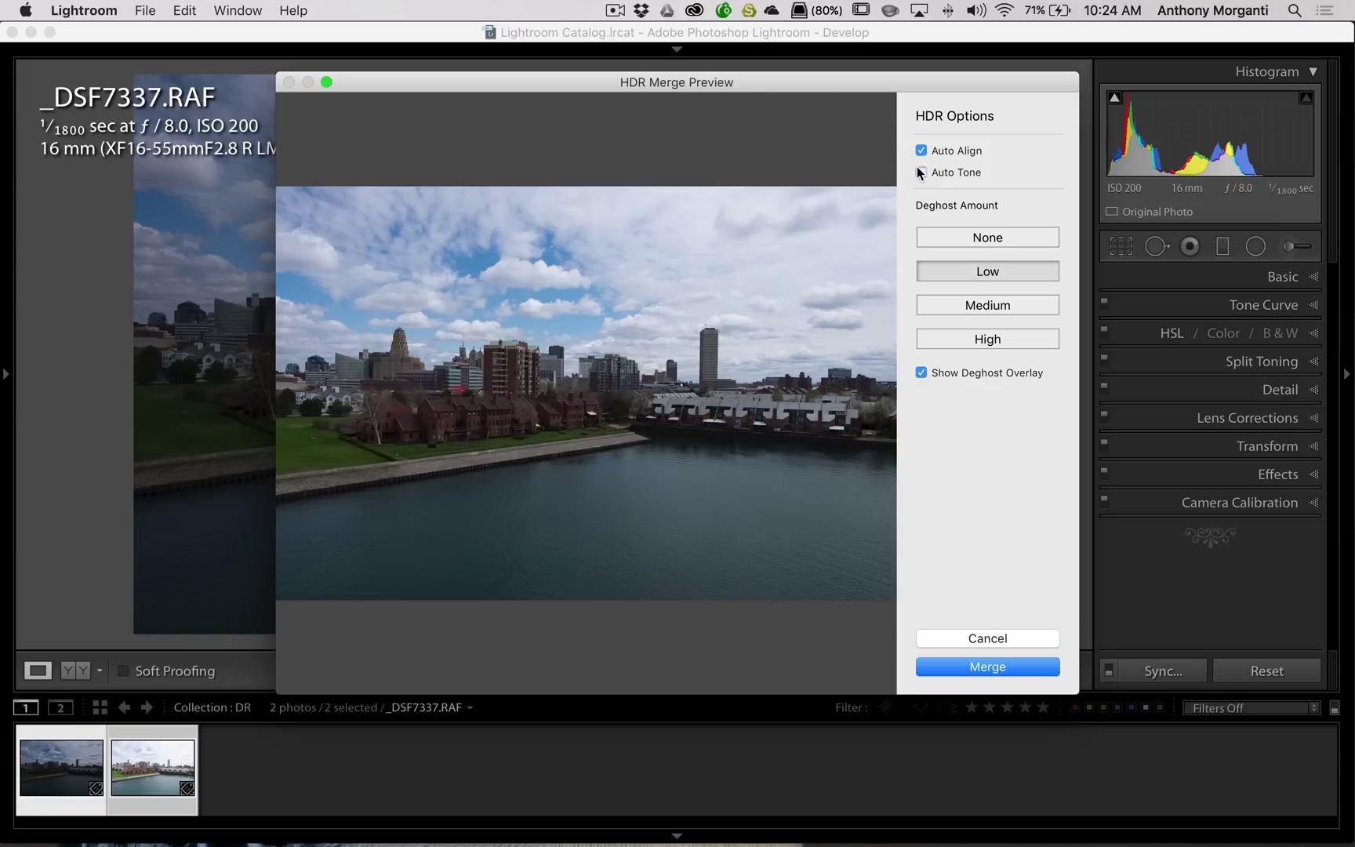
{"action": "left_click", "coordinate": [921, 172]}
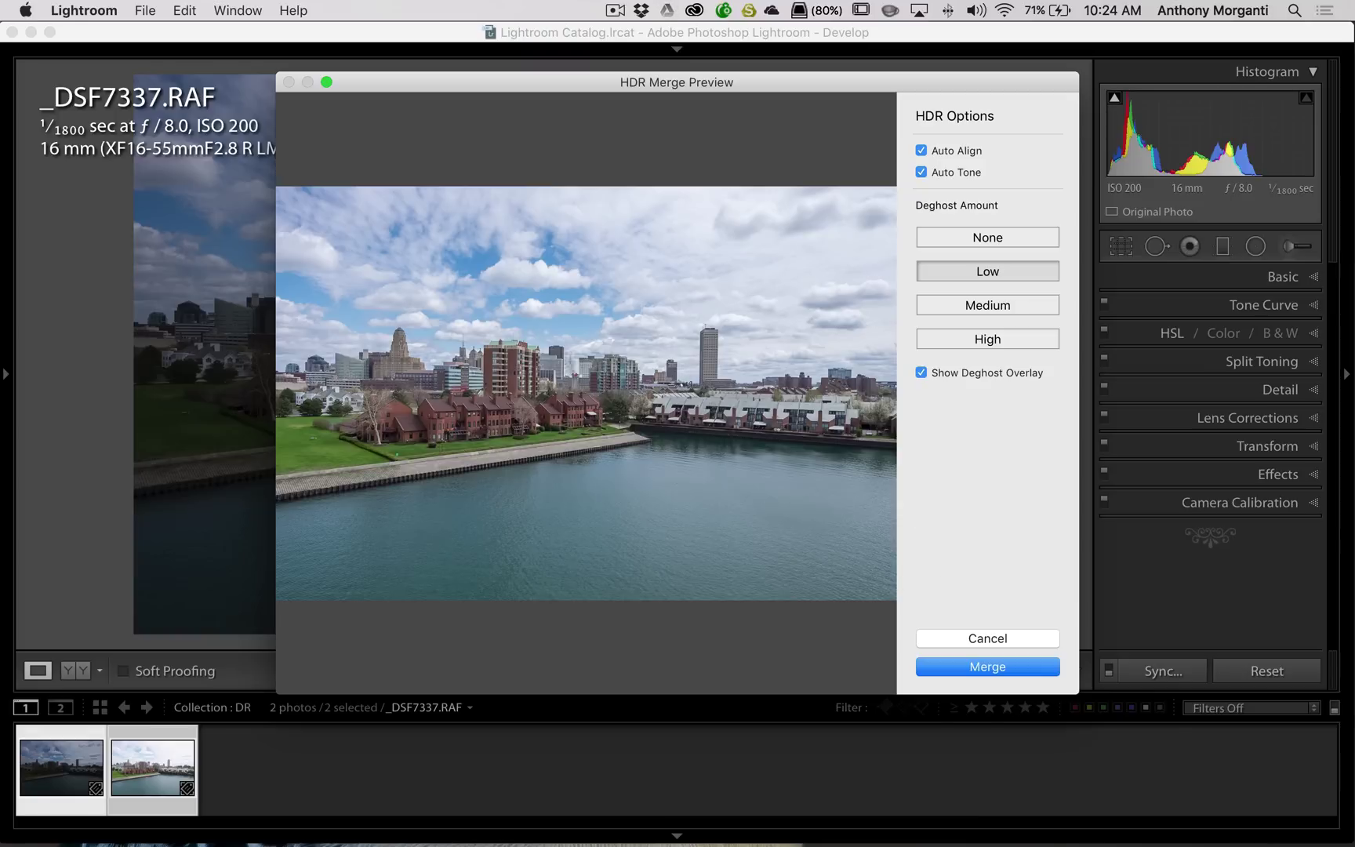
{"action": "left_click", "coordinate": [985, 667]}
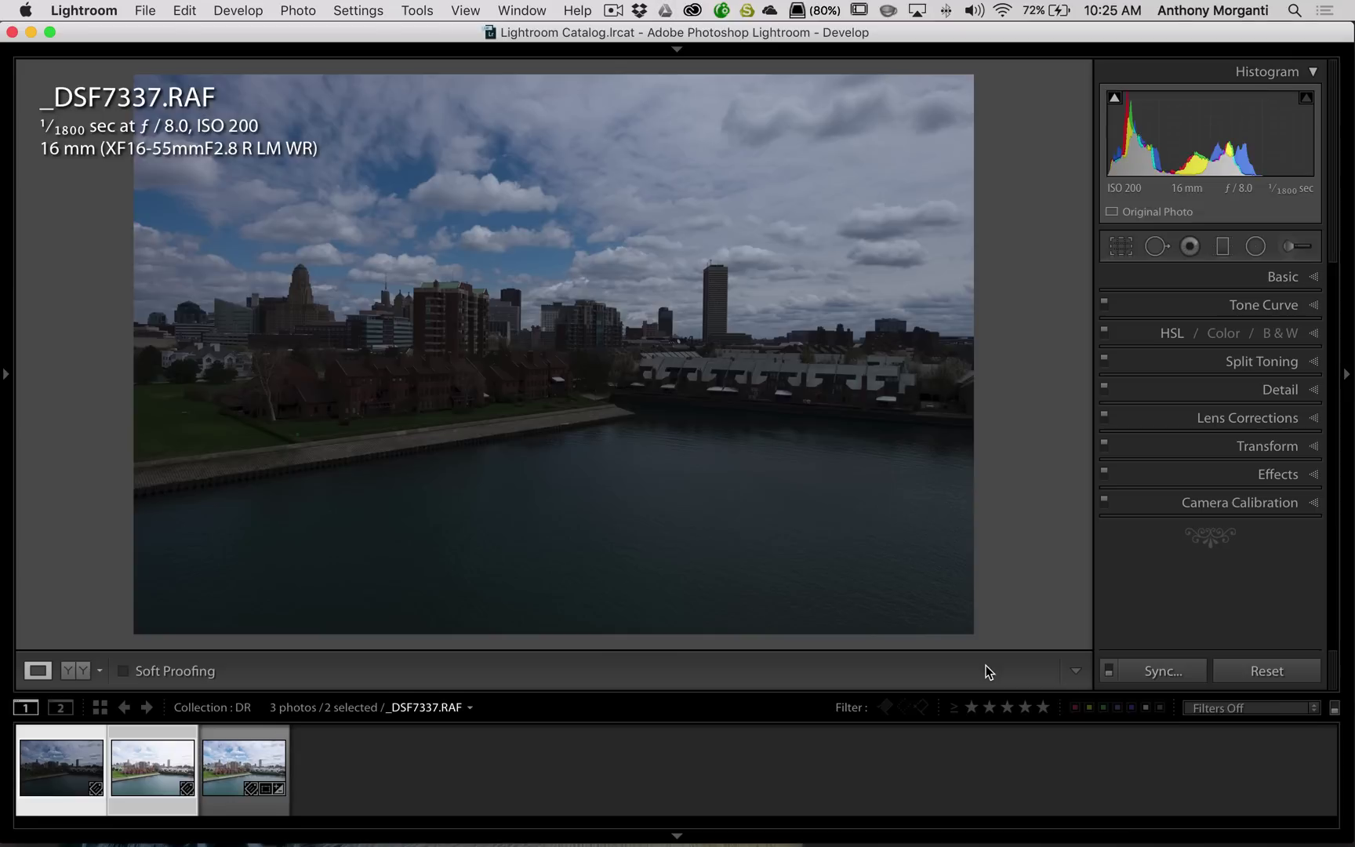
Compare _DSF7337-HDR.dng against the dark and bright originals, ending on the HDR image.
{"action": "left_click", "coordinate": [243, 756]}
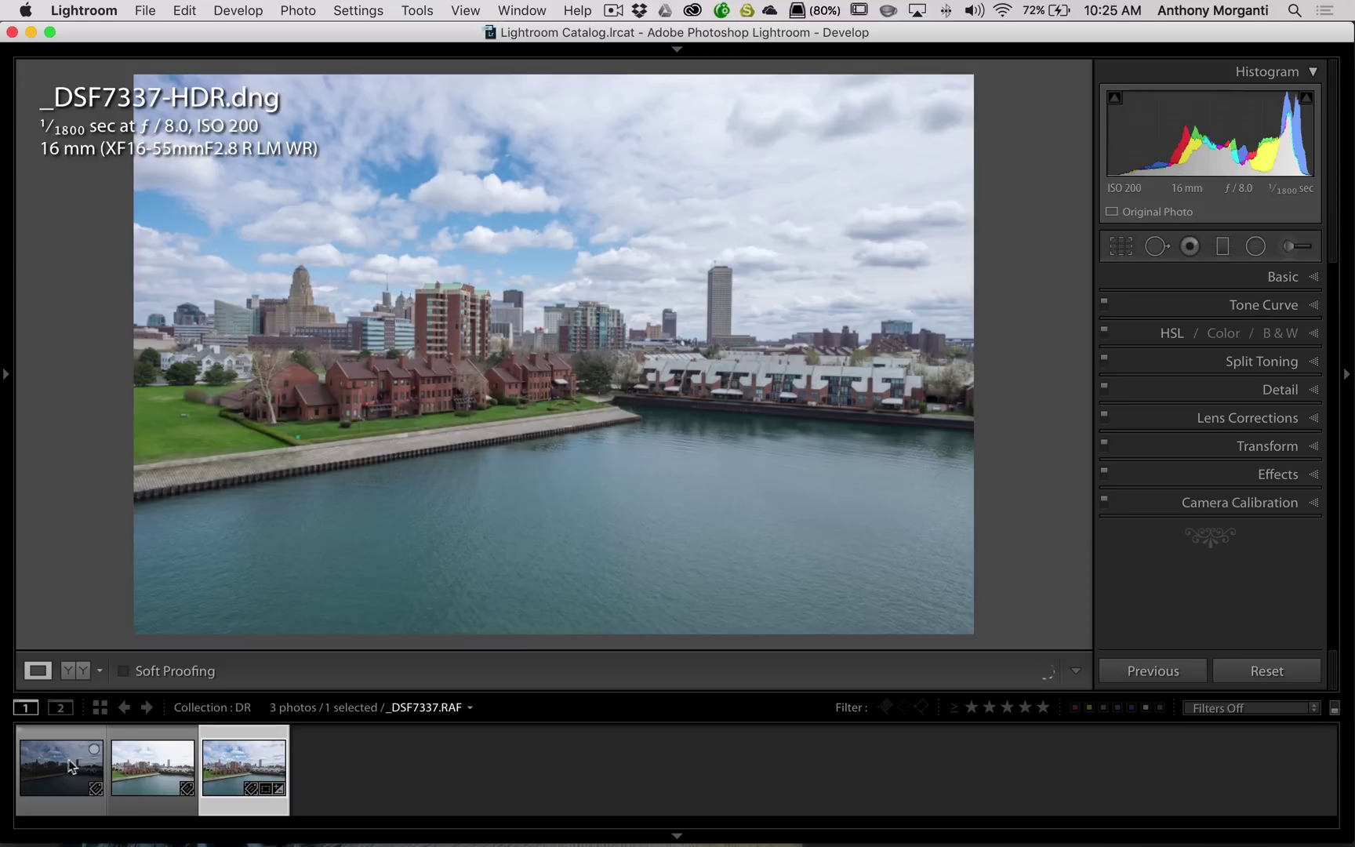
{"action": "left_click", "coordinate": [62, 762]}
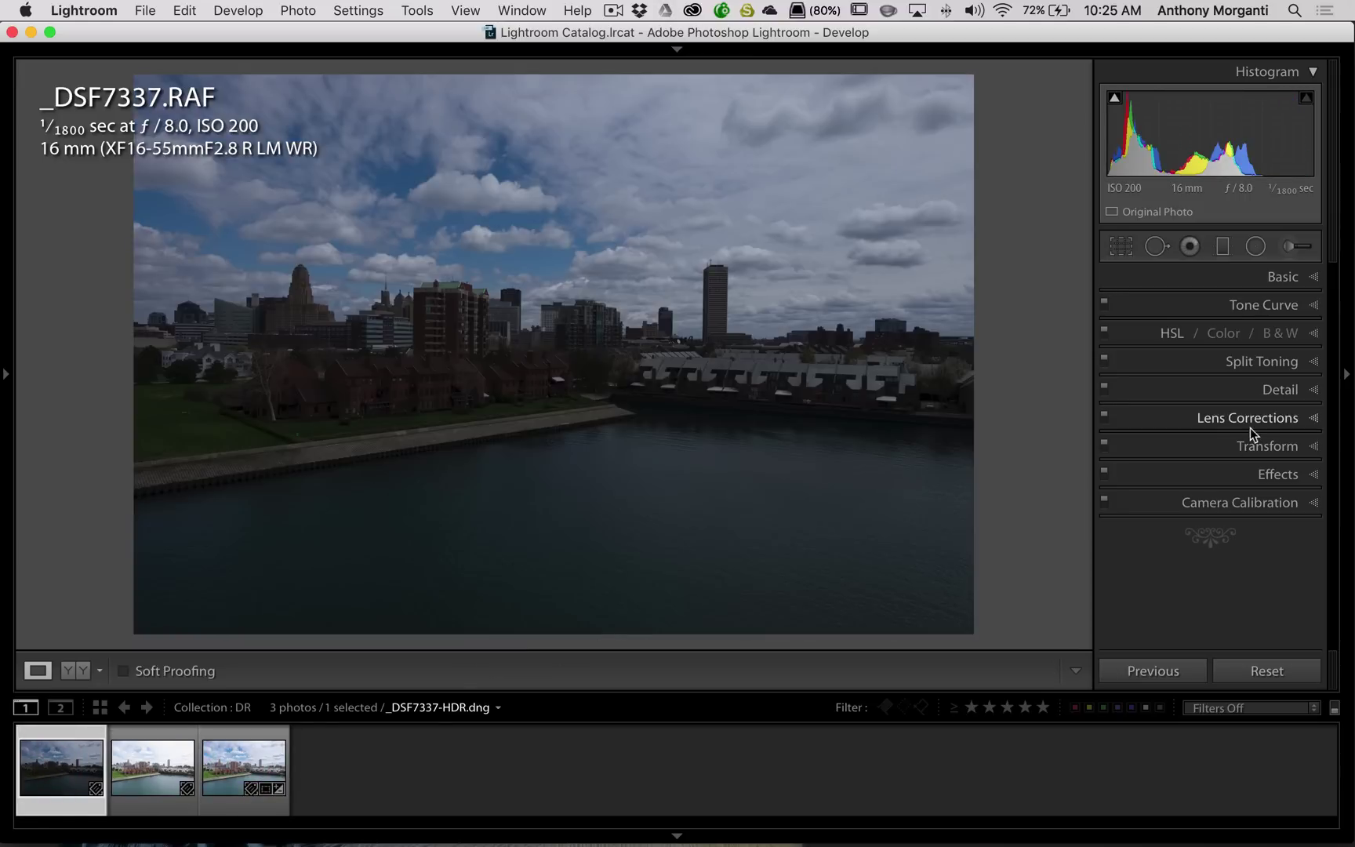
{"action": "left_click", "coordinate": [138, 777]}
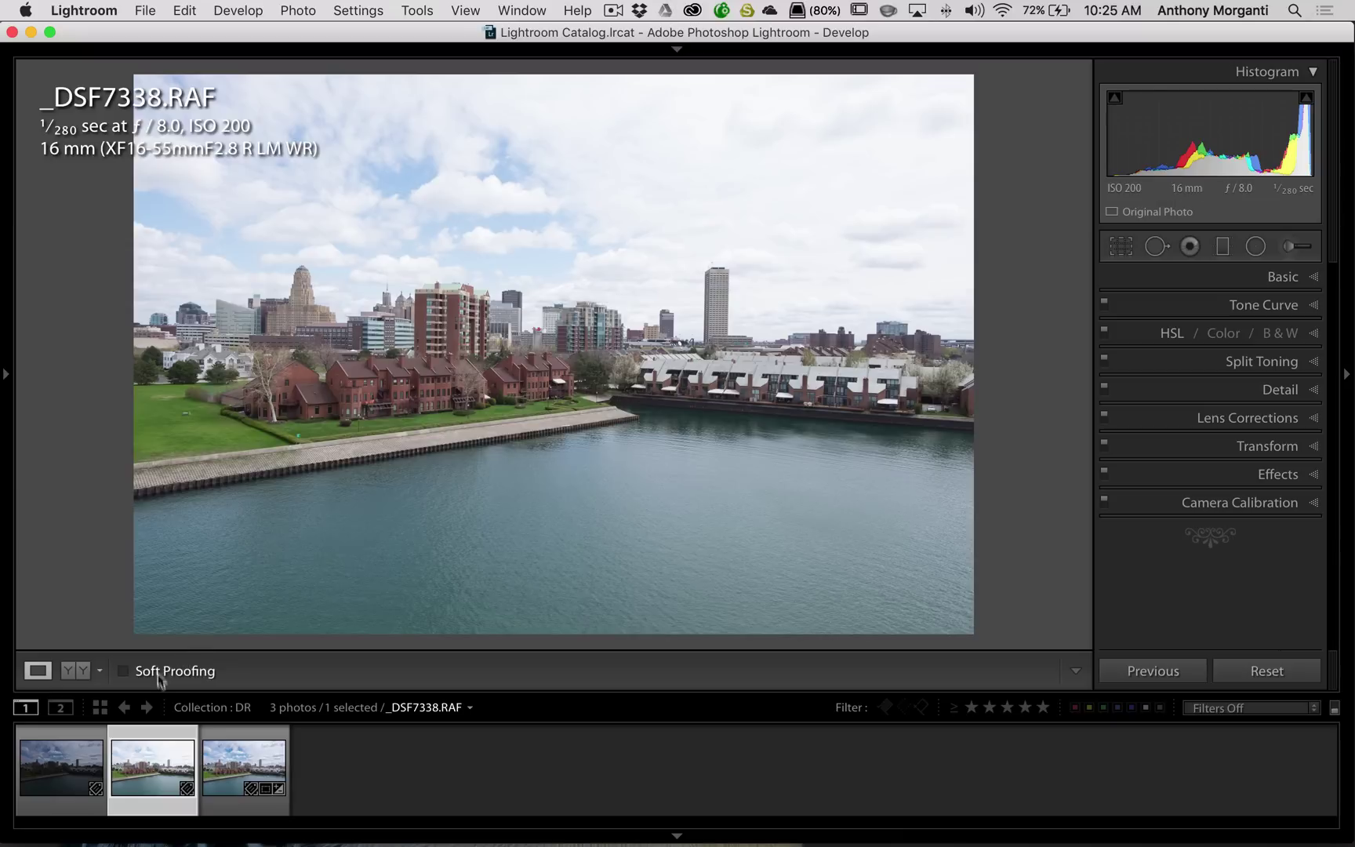
{"action": "left_click", "coordinate": [233, 761]}
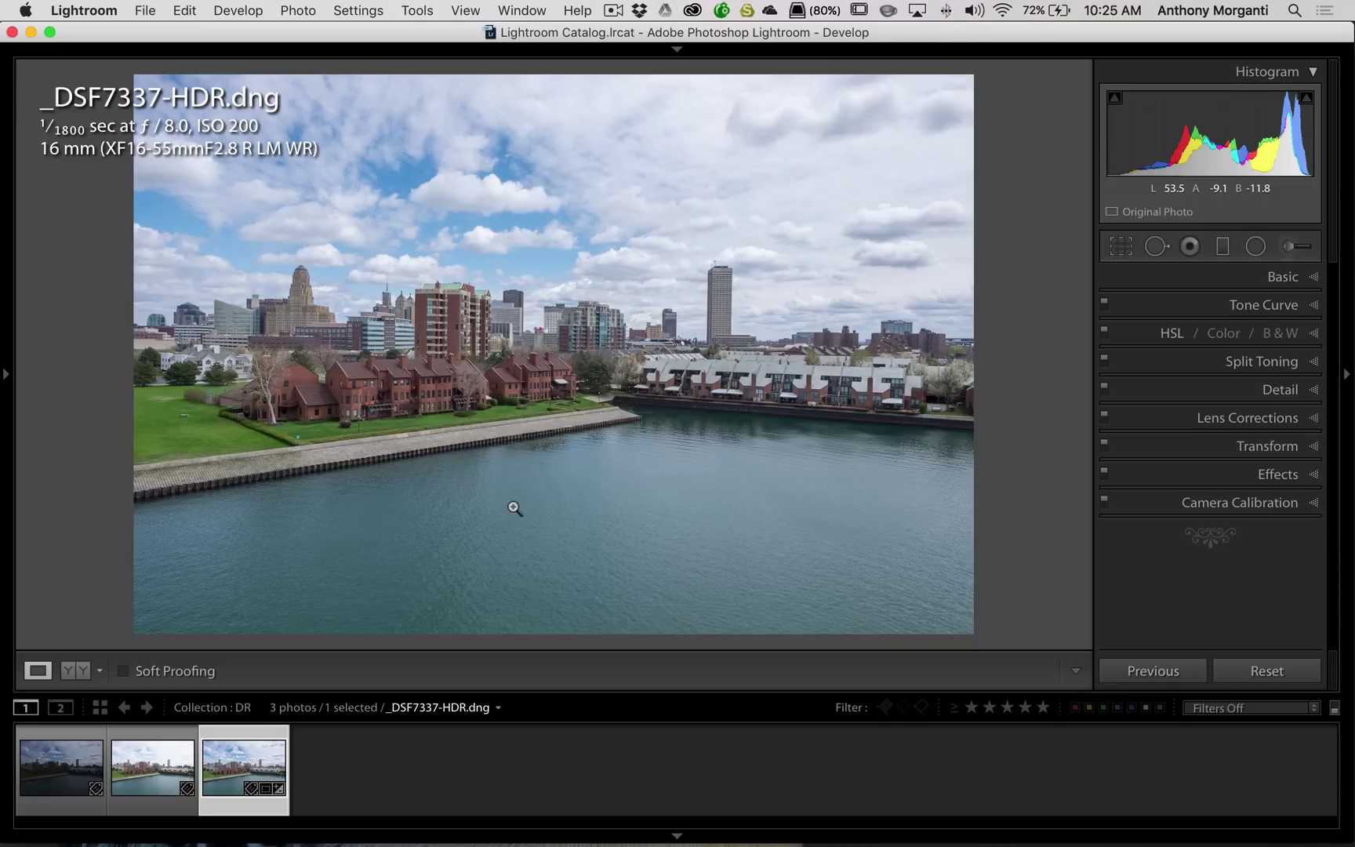
Raise the HDR photo's Clarity and set Blacks to -43 and Whites to +21 using clipping view.
{"action": "left_click", "coordinate": [1279, 274]}
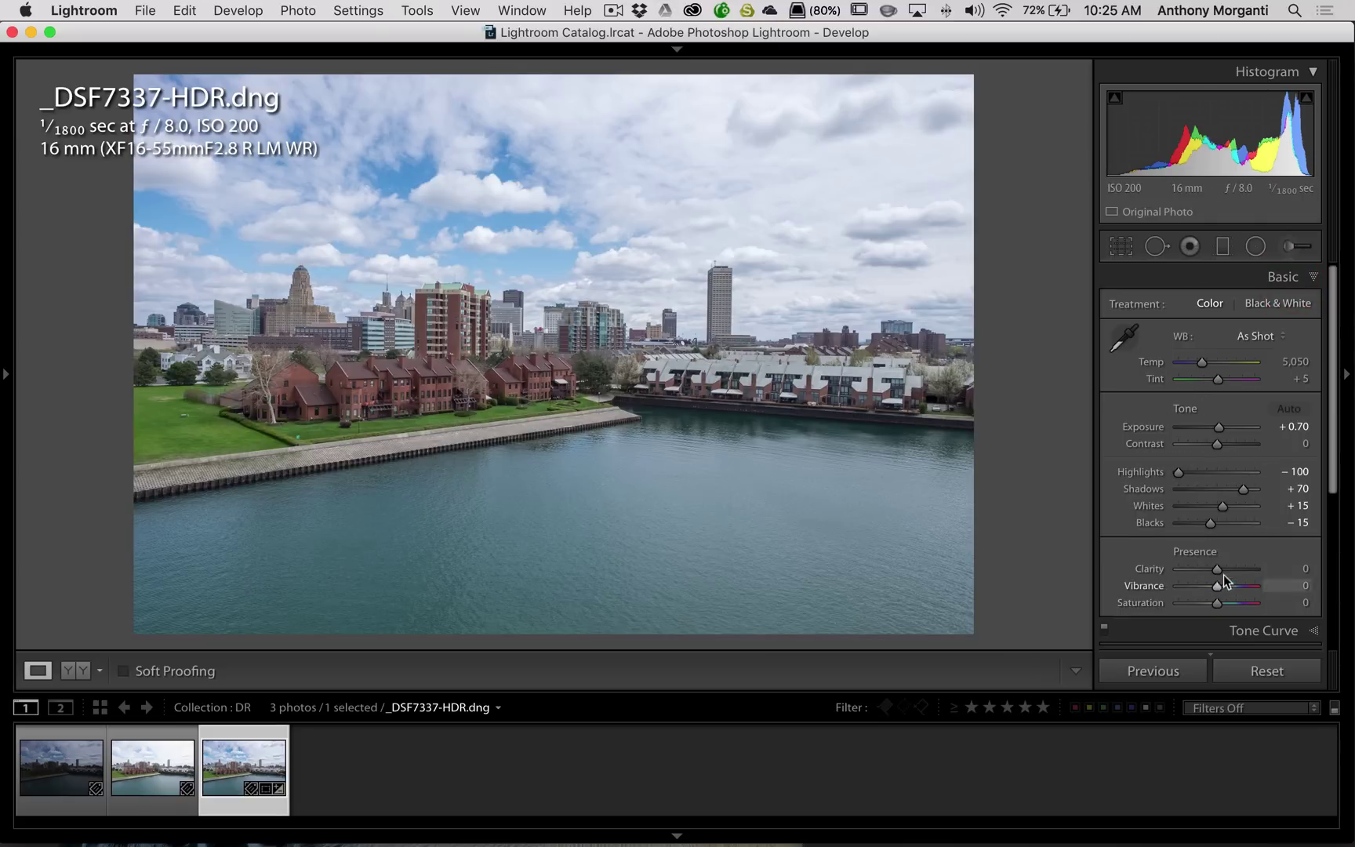
{"action": "left_click_drag", "start_coordinate": [1224, 572], "coordinate": [1229, 588]}
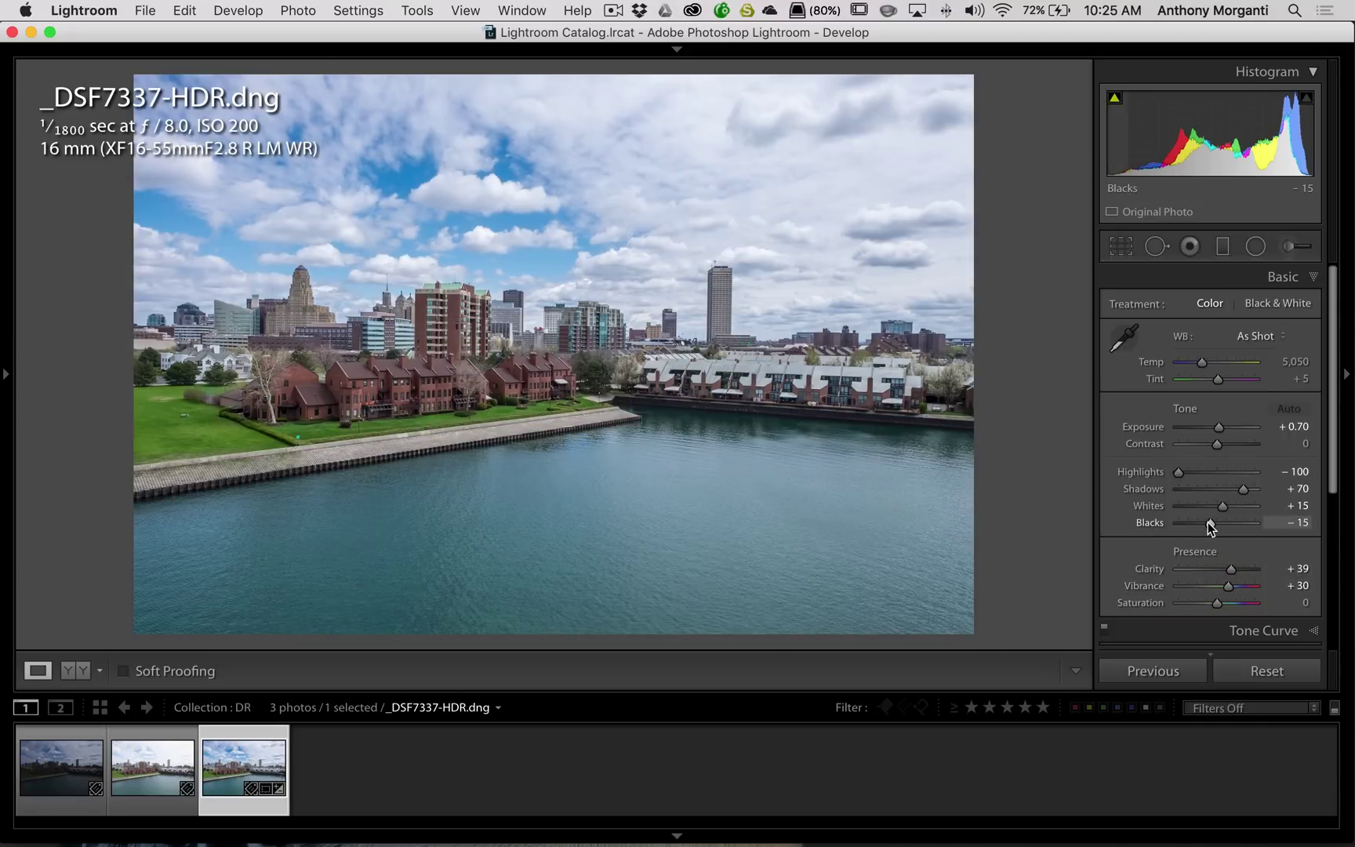
{"action": "key", "text": "alt"}
{"action": "left_click_drag", "start_coordinate": [1207, 522], "coordinate": [1224, 506]}
{"action": "key", "text": "alt"}
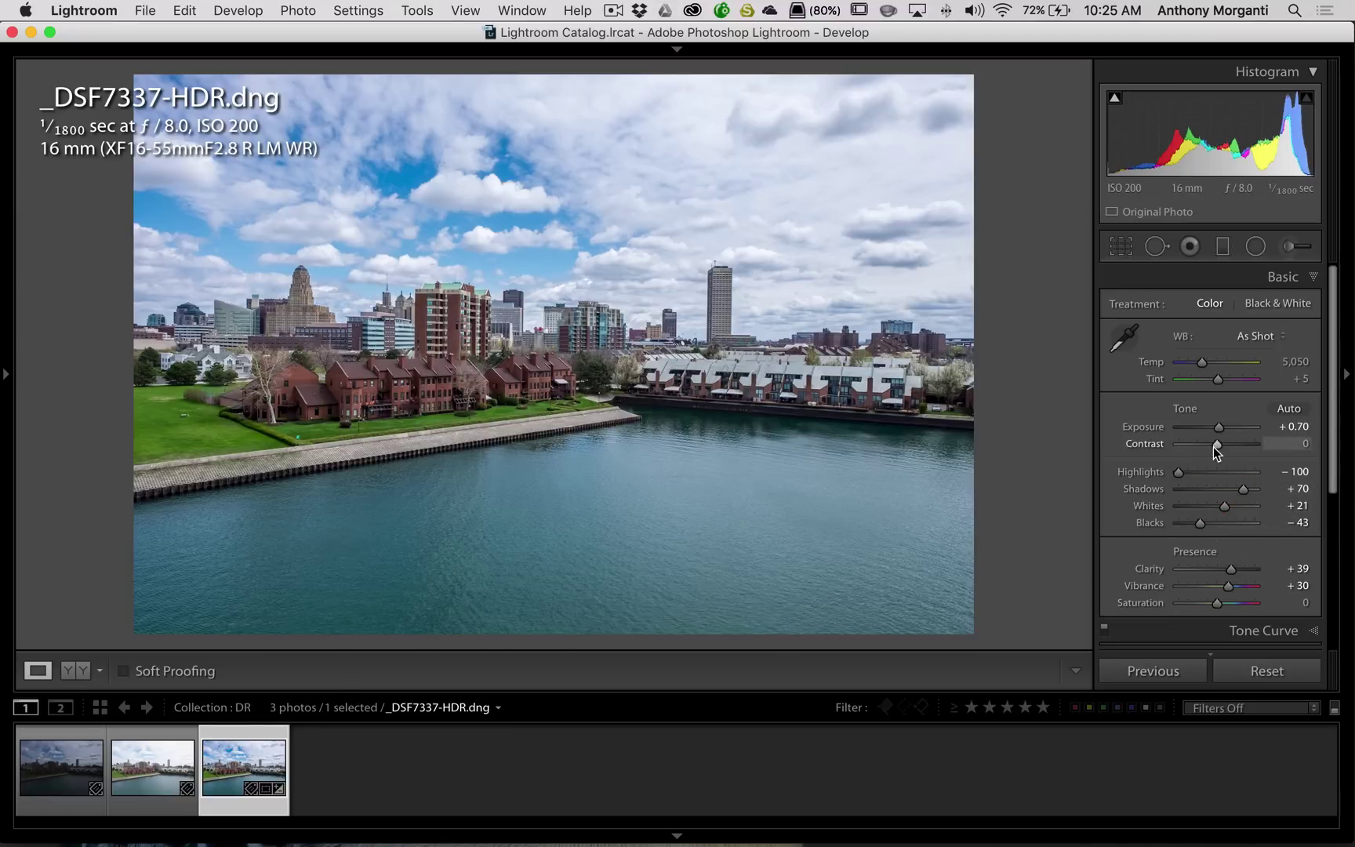
Apply the Medium Contrast point curve to the HDR photo's tone curve.
{"action": "left_click", "coordinate": [1242, 270]}
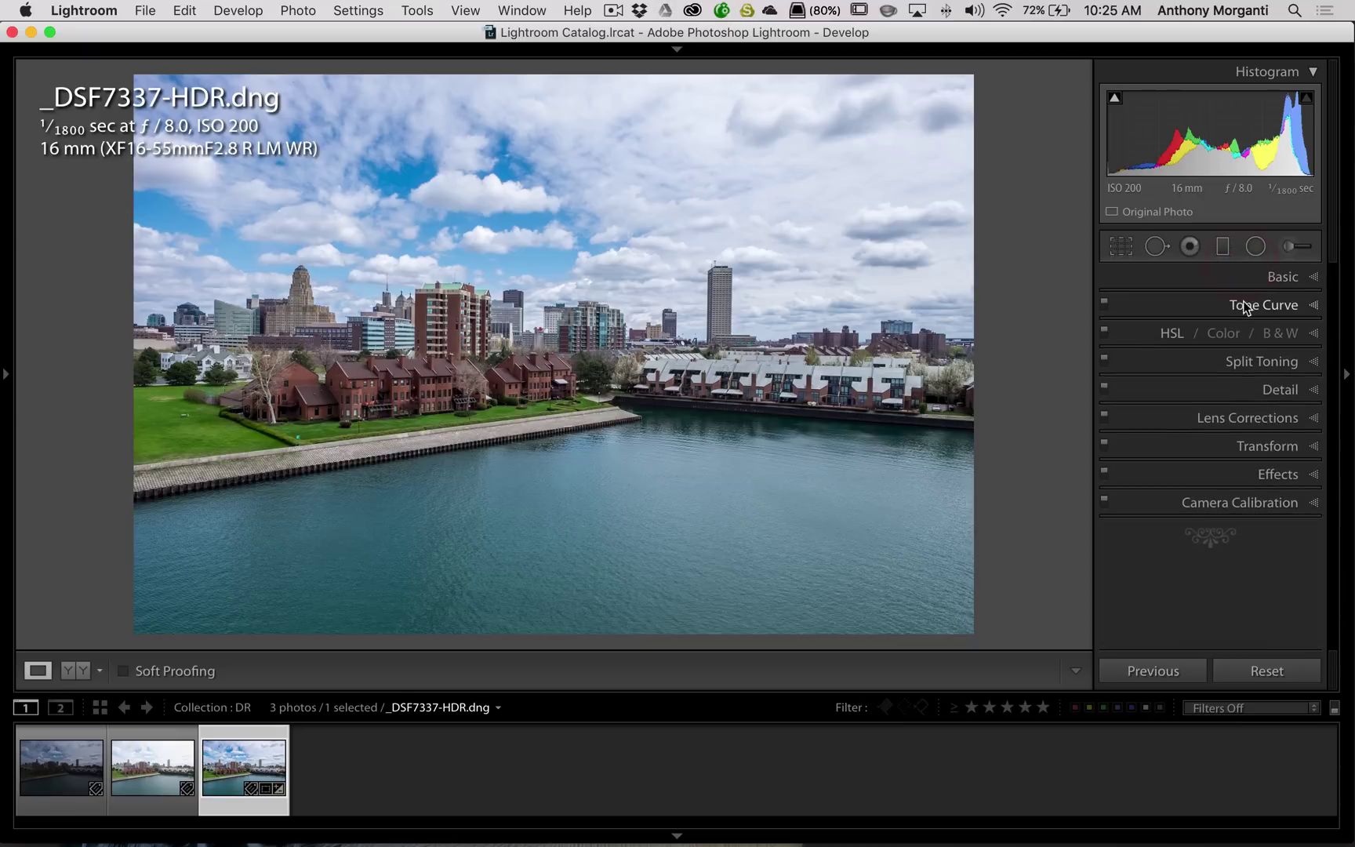
{"action": "left_click", "coordinate": [1241, 305]}
{"action": "left_click", "coordinate": [1192, 537]}
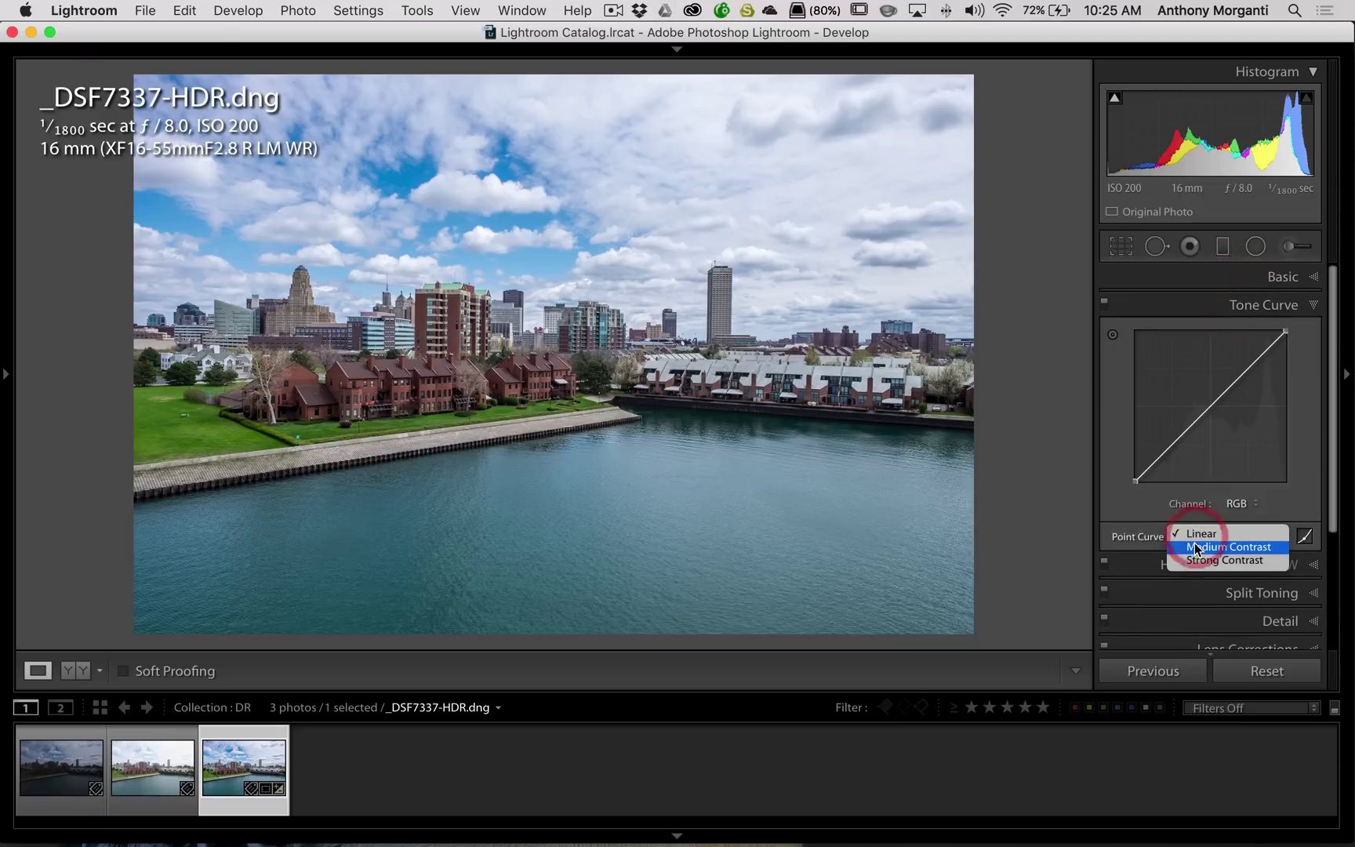
{"action": "left_click", "coordinate": [1195, 547]}
{"action": "left_click", "coordinate": [1227, 304]}
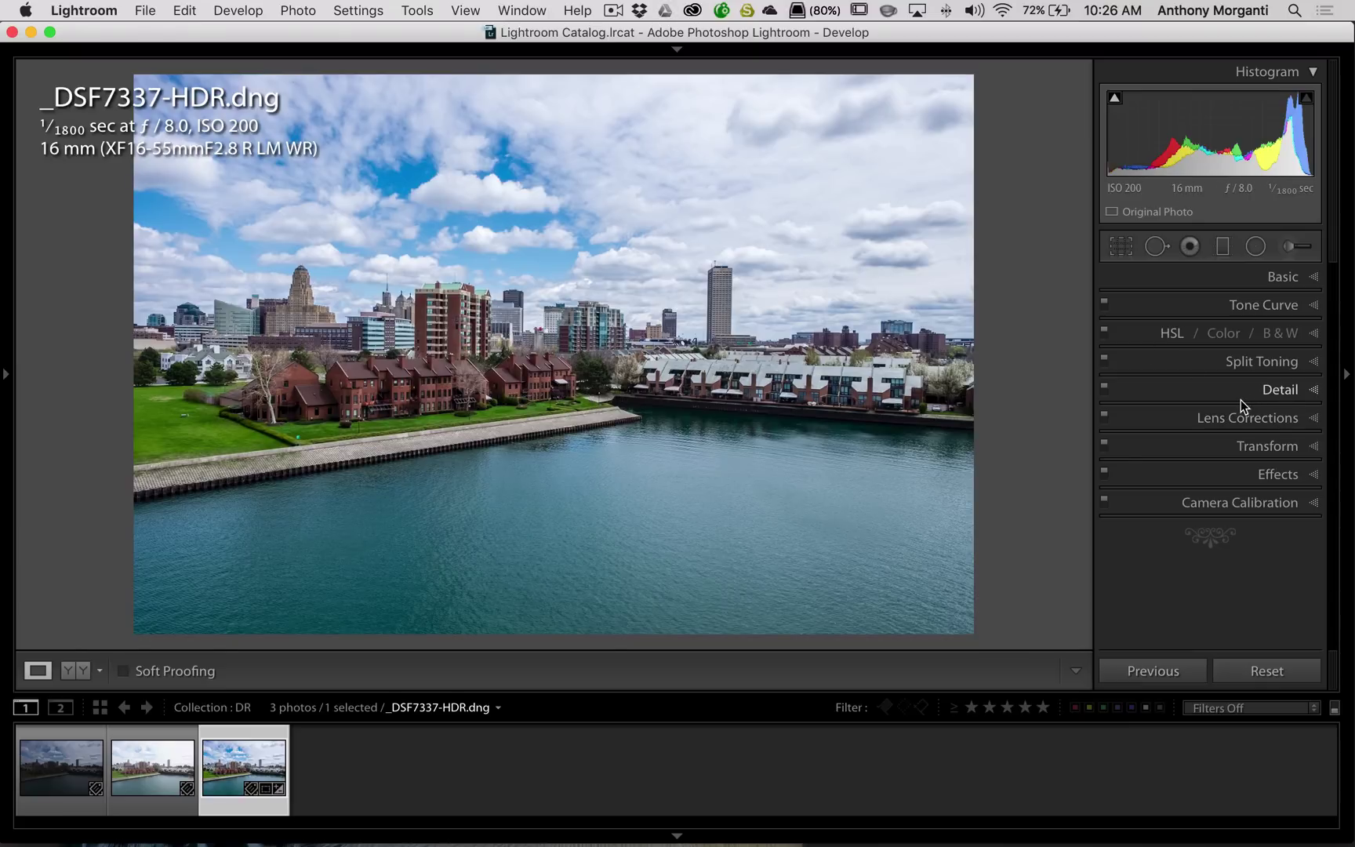
Review the Lens Corrections settings on the HDR photo and the dark original _DSF7337.RAF.
{"action": "left_click", "coordinate": [1242, 417]}
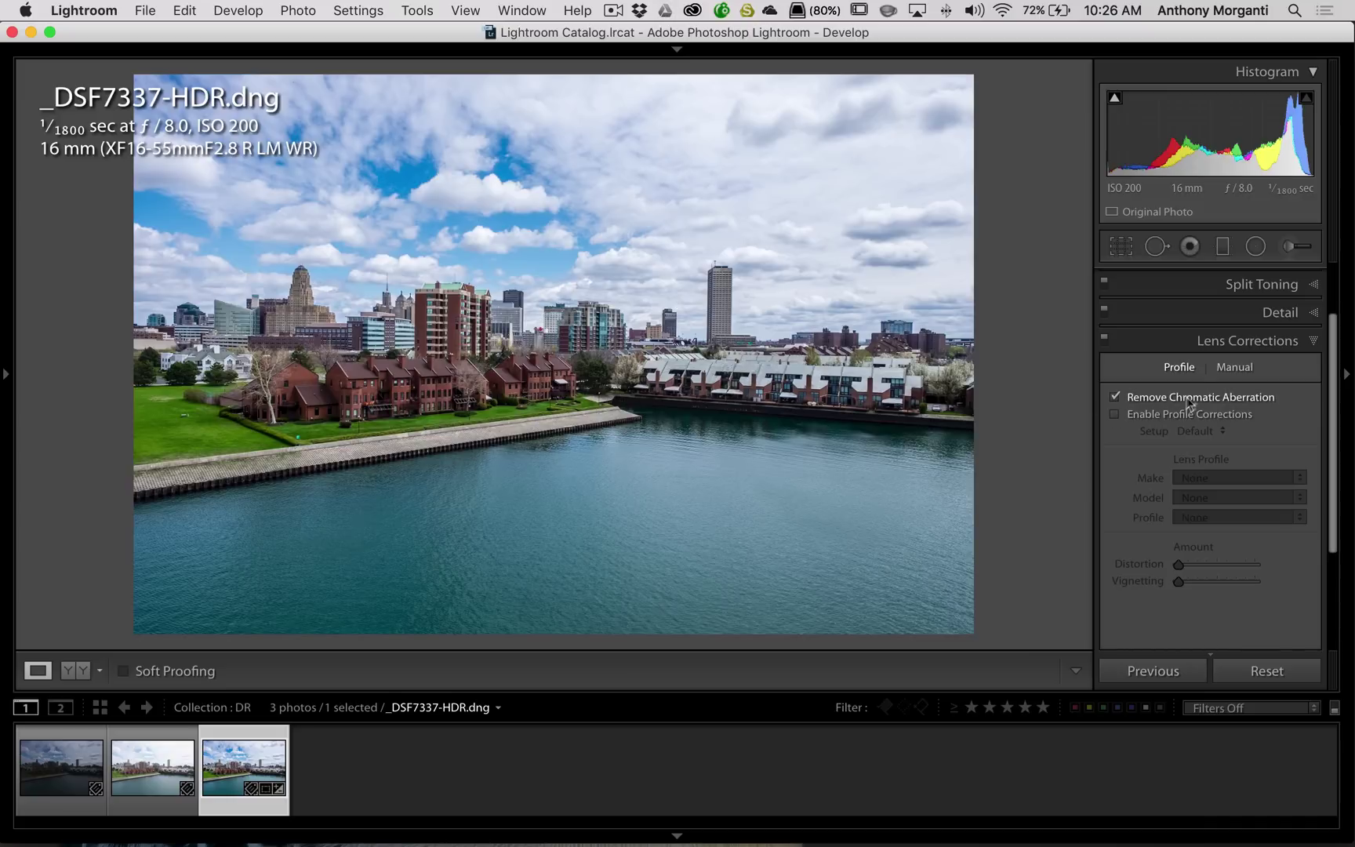
{"action": "left_click", "coordinate": [1167, 340]}
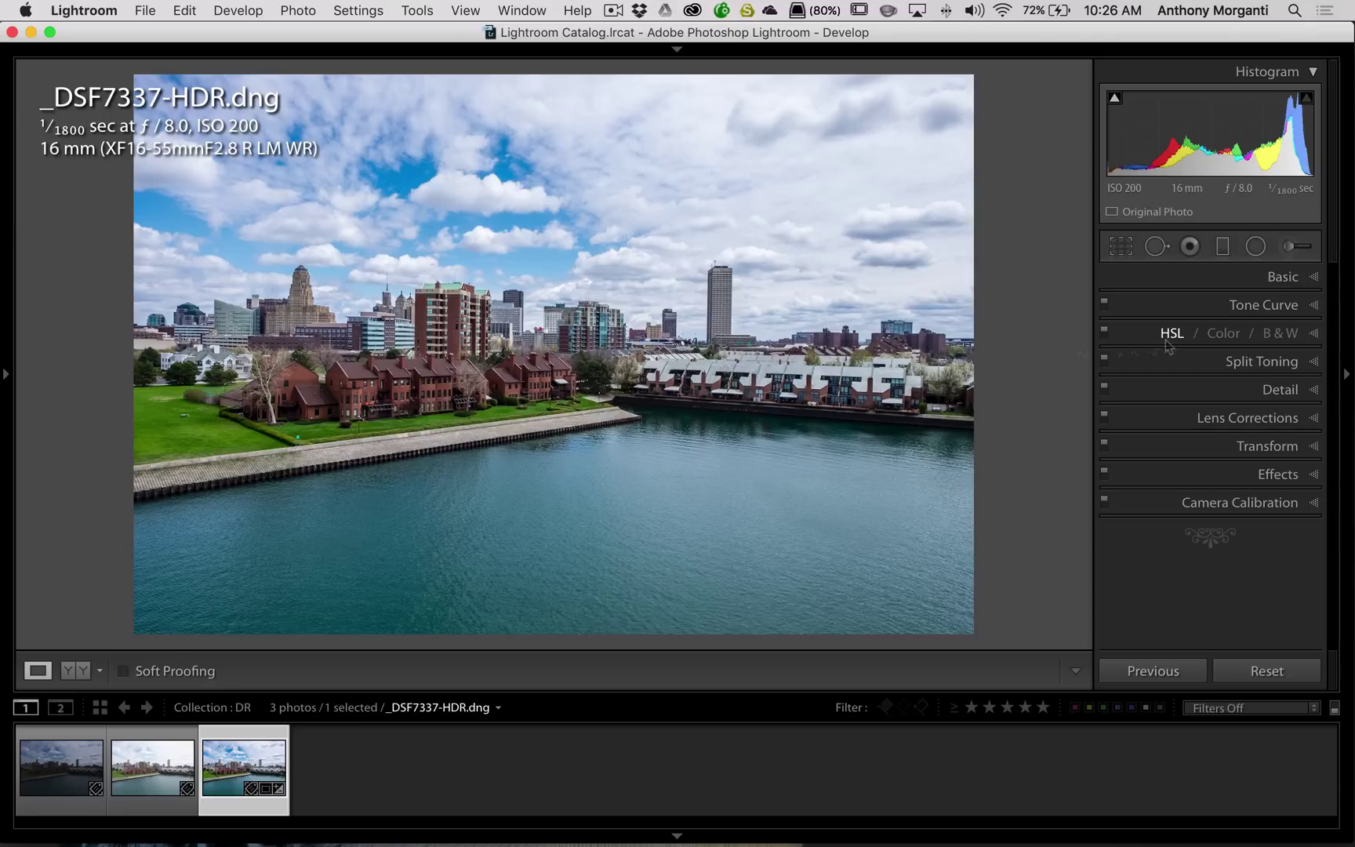
{"action": "left_click", "coordinate": [92, 778]}
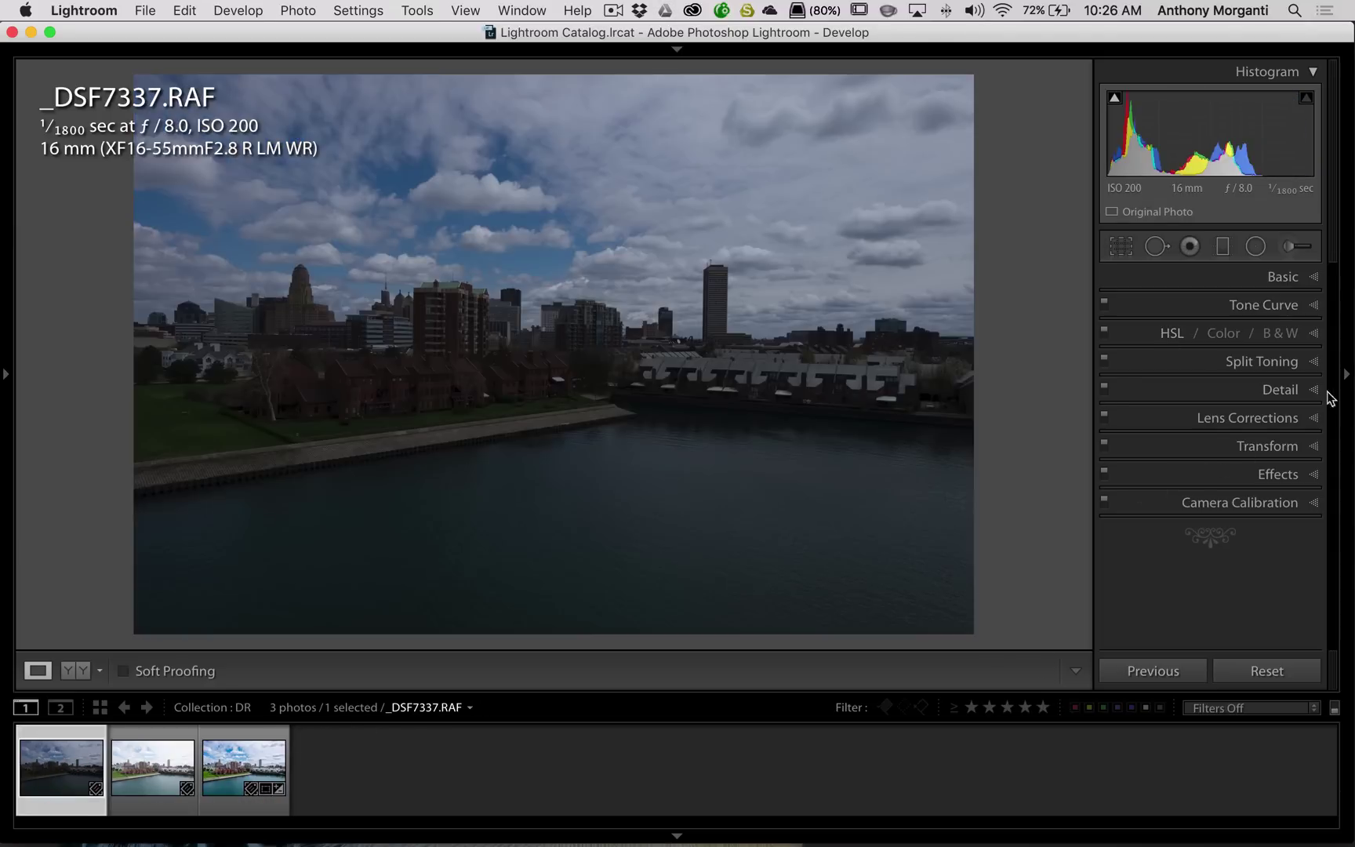
{"action": "left_click", "coordinate": [1168, 419]}
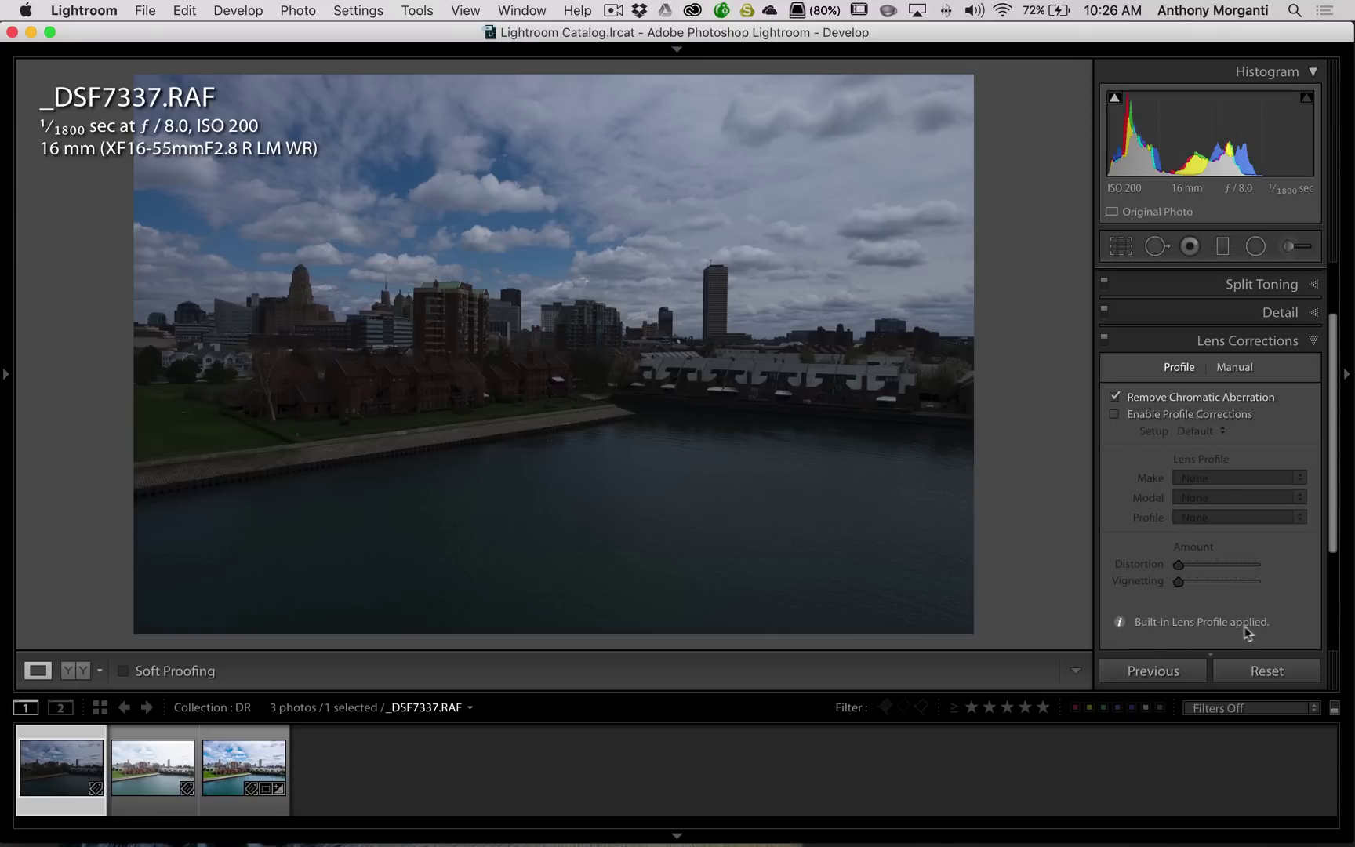
{"action": "left_click", "coordinate": [1132, 341]}
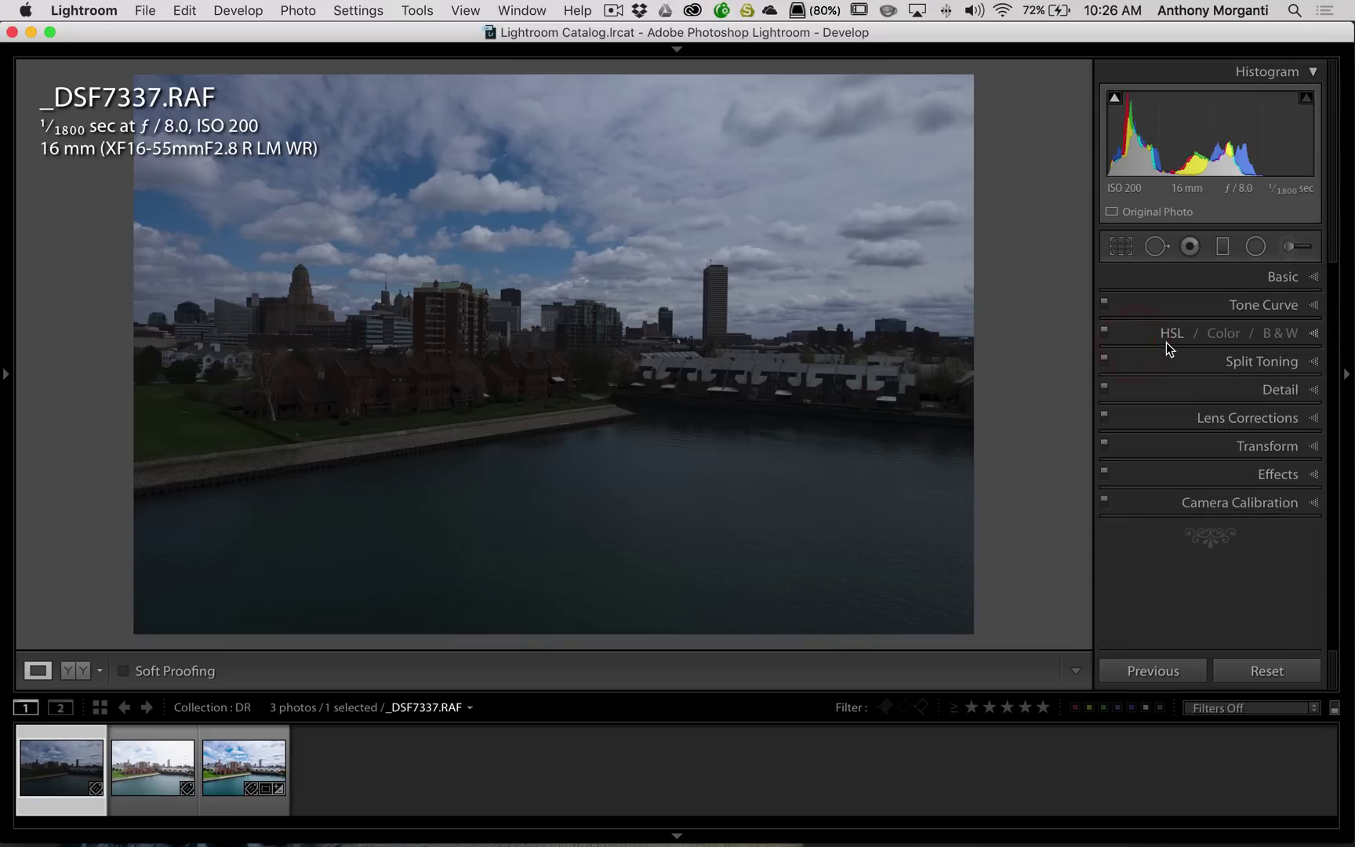
Load the merged _DSF7337-HDR.dng from the third filmstrip thumbnail.
{"action": "left_click", "coordinate": [253, 762]}
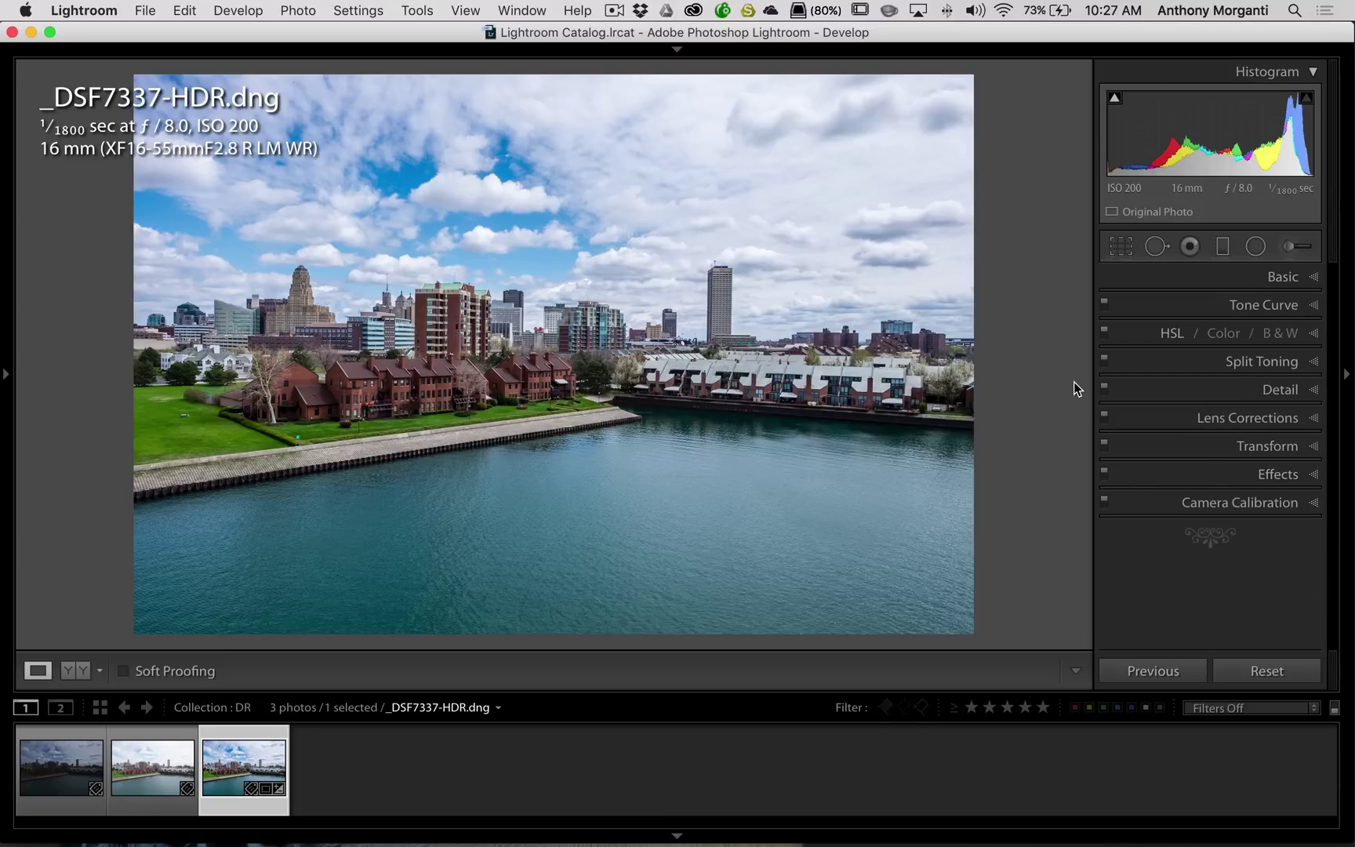
After glancing at Detail settings, edit a copy with Lightroom adjustments in ON1 Effects 10.
{"action": "left_click", "coordinate": [1188, 387]}
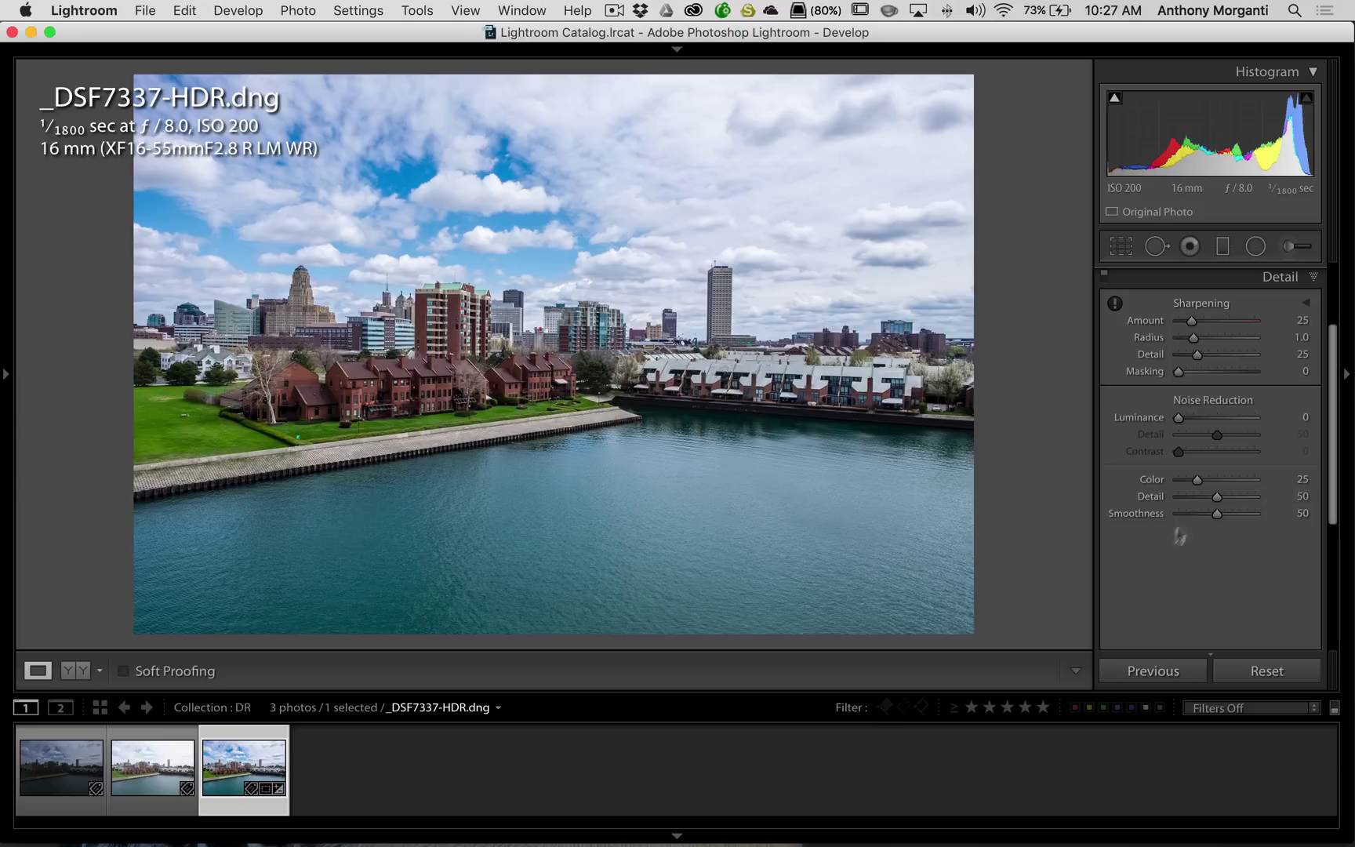
{"action": "left_click", "coordinate": [1202, 279]}
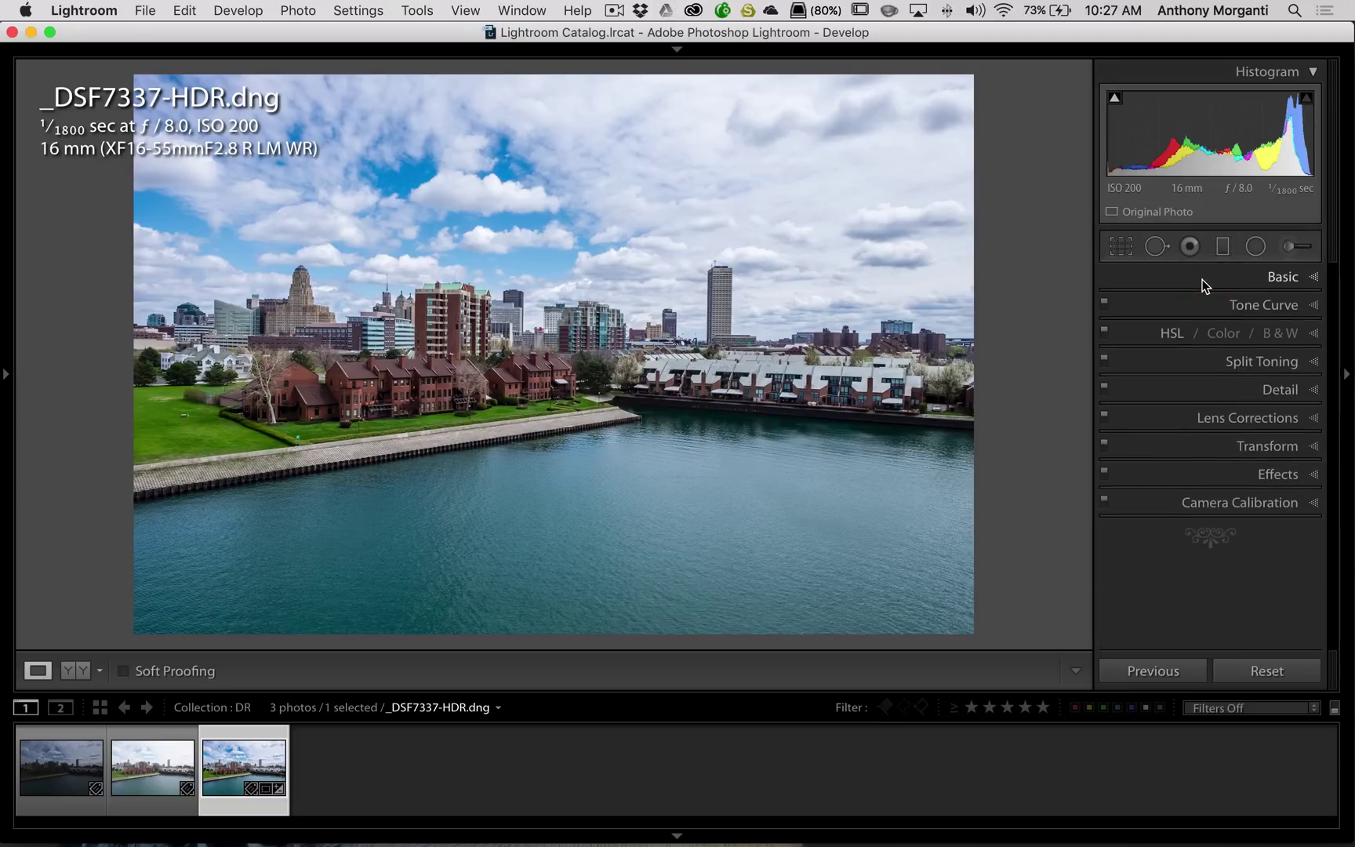
{"action": "right_click", "coordinate": [603, 287]}
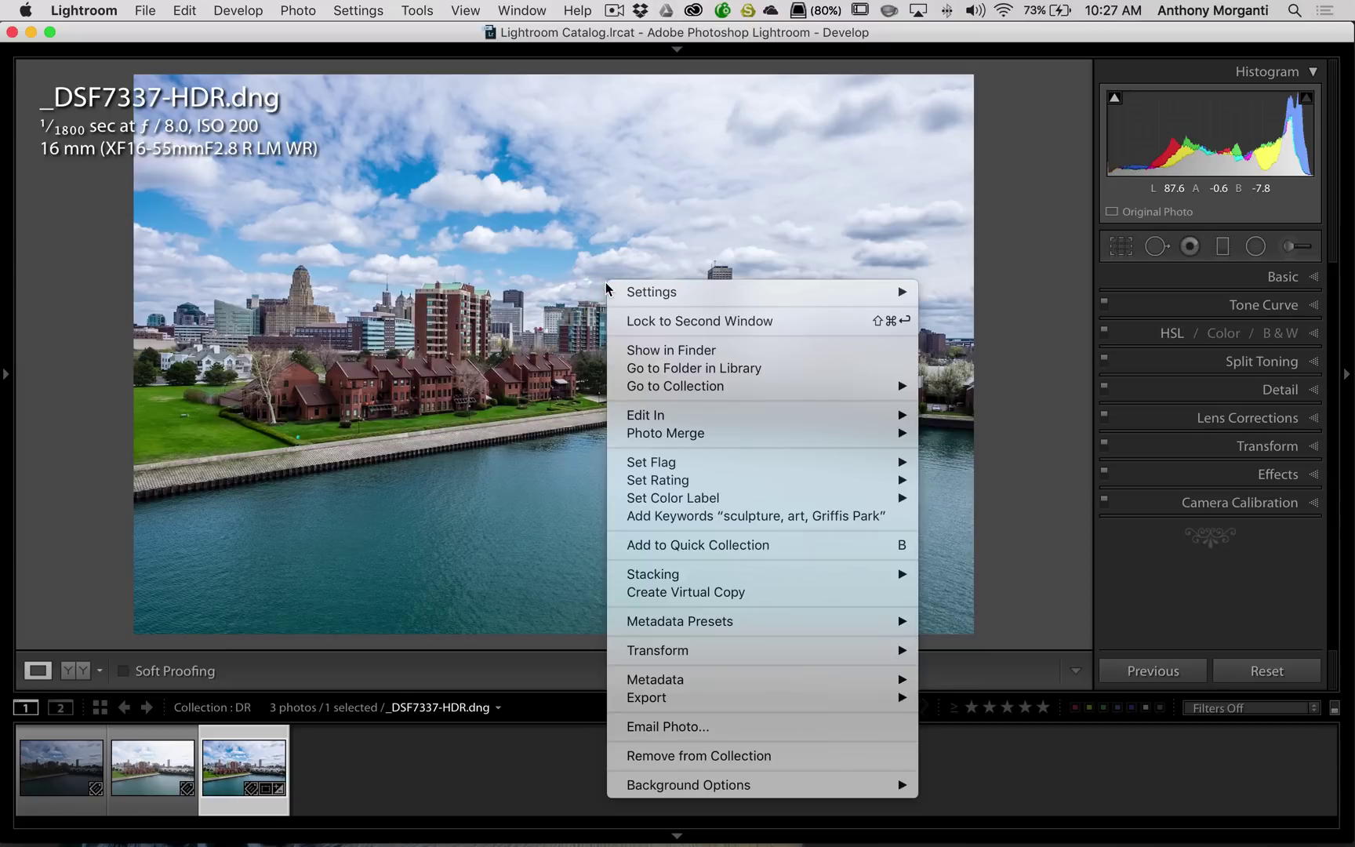
{"action": "mouse_move", "coordinate": [662, 415]}
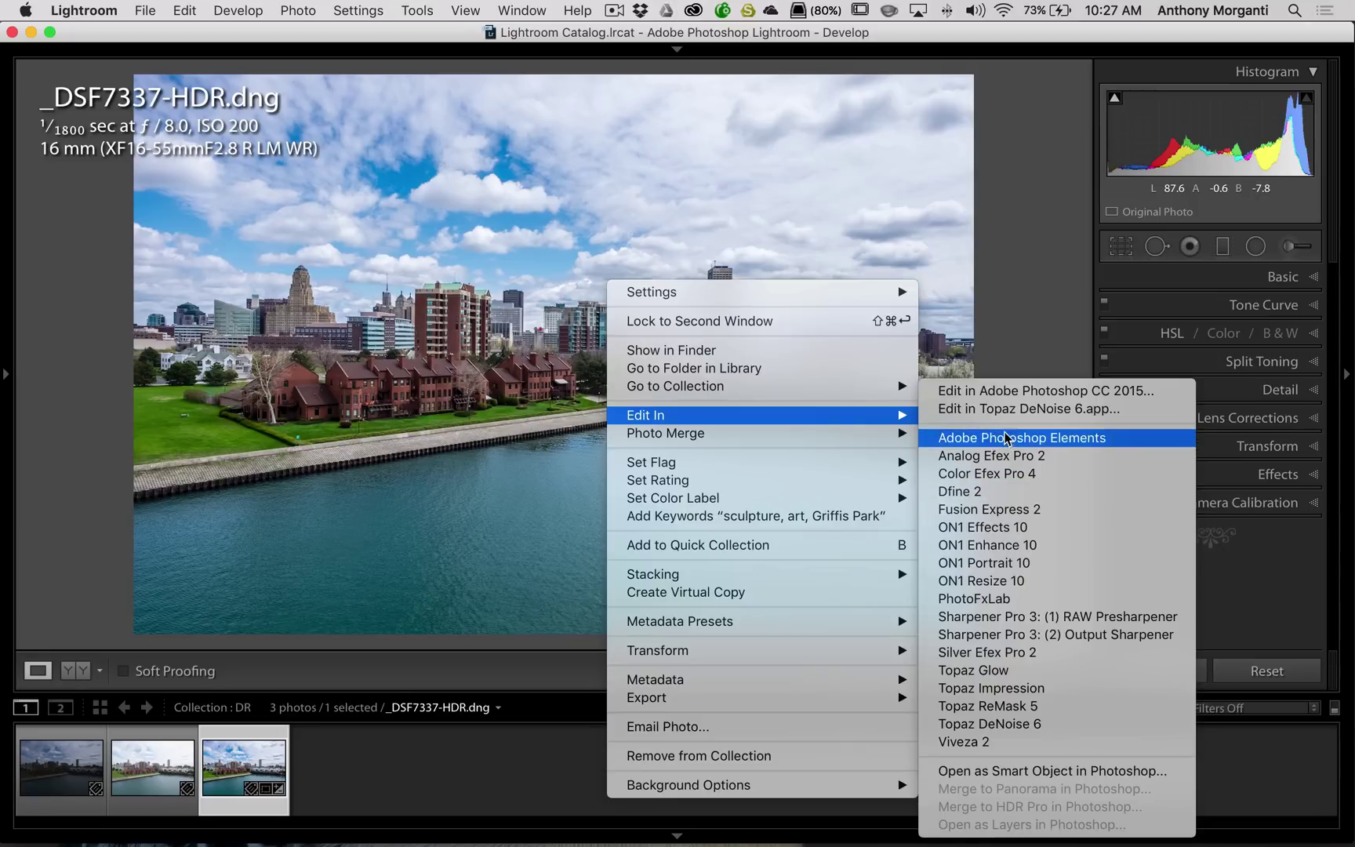
{"action": "left_click", "coordinate": [996, 528]}
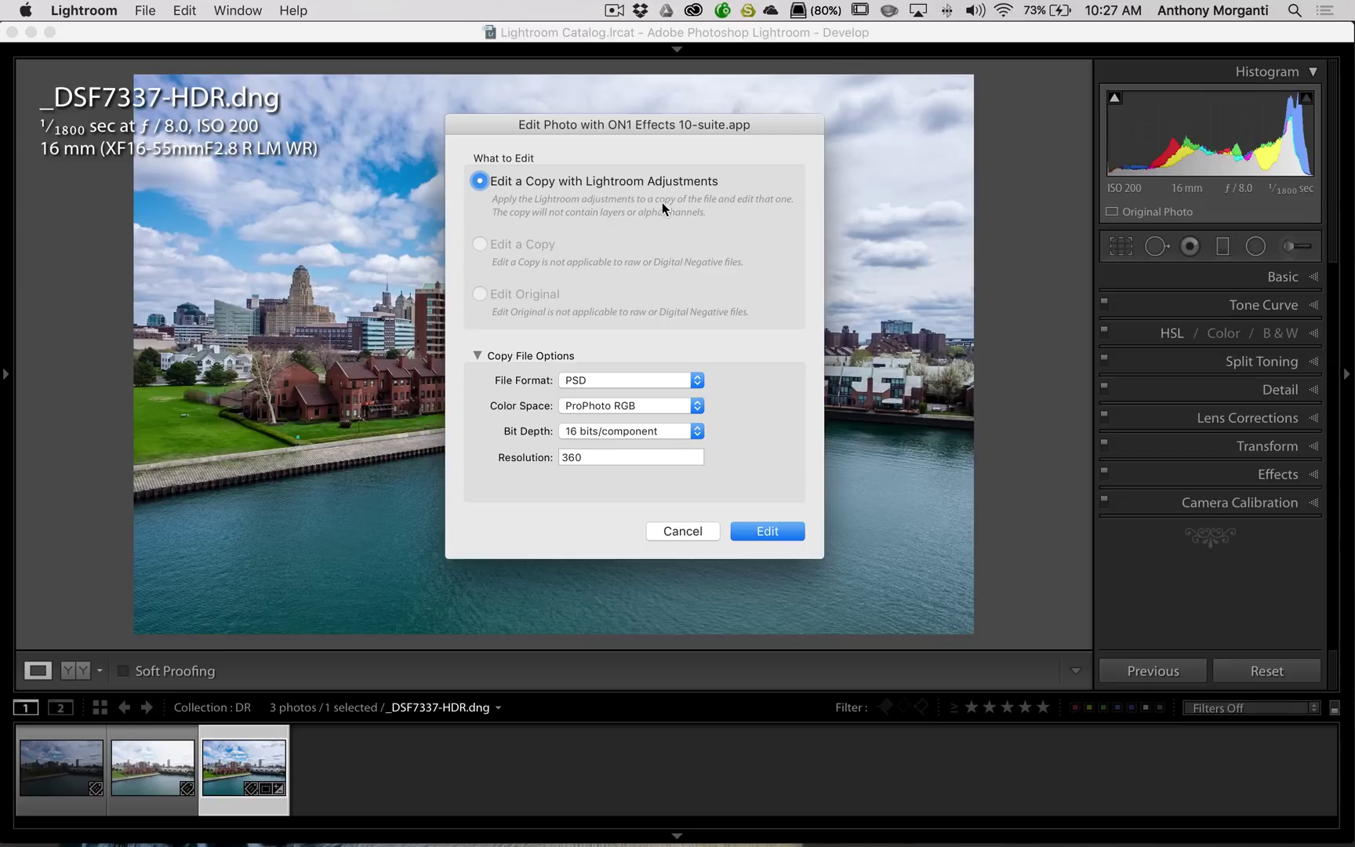
{"action": "left_click", "coordinate": [761, 531]}
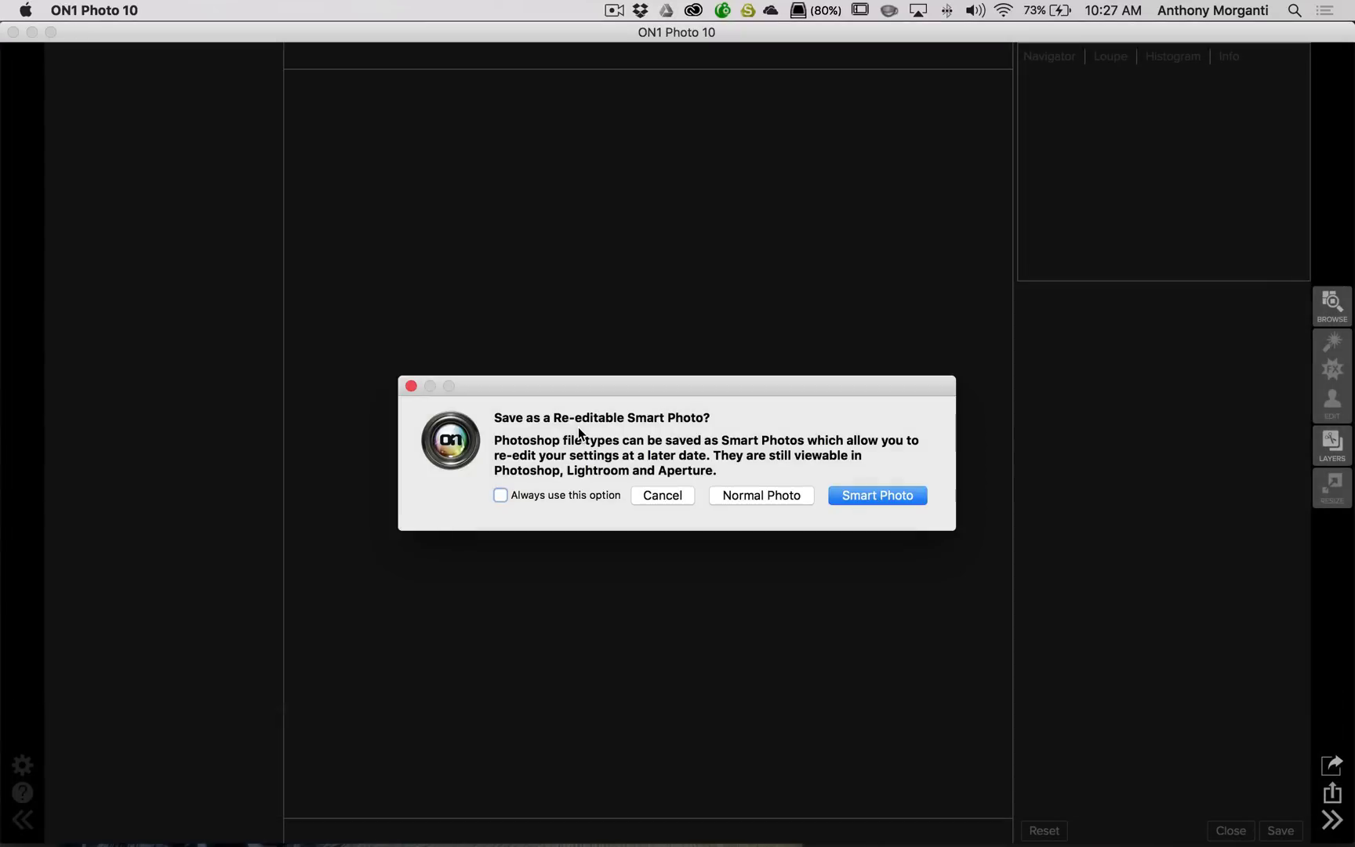
Open the copy as a Normal Photo and add Dynamic Contrast and Sunshine filters.
{"action": "left_click", "coordinate": [756, 495]}
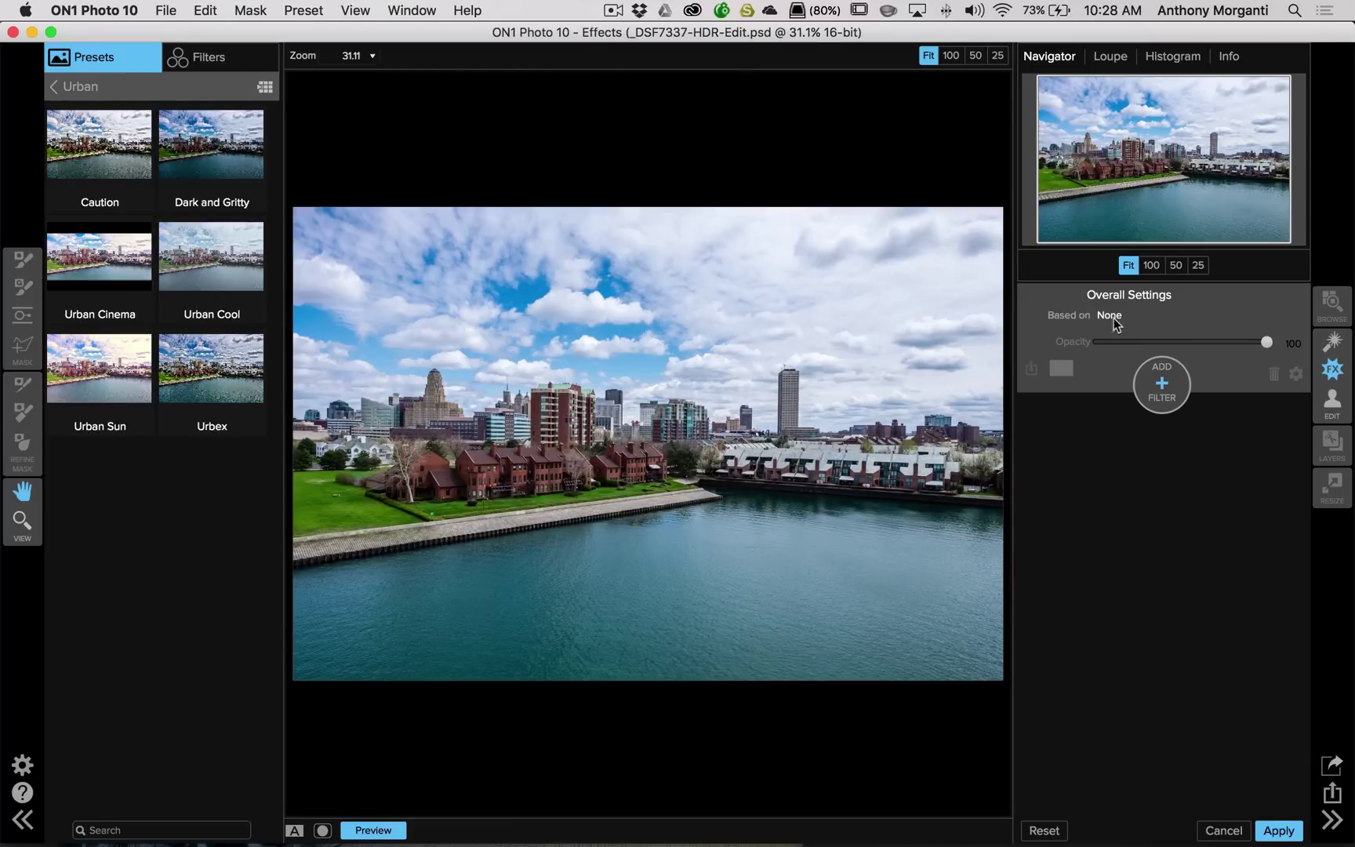
{"action": "left_click", "coordinate": [1161, 386]}
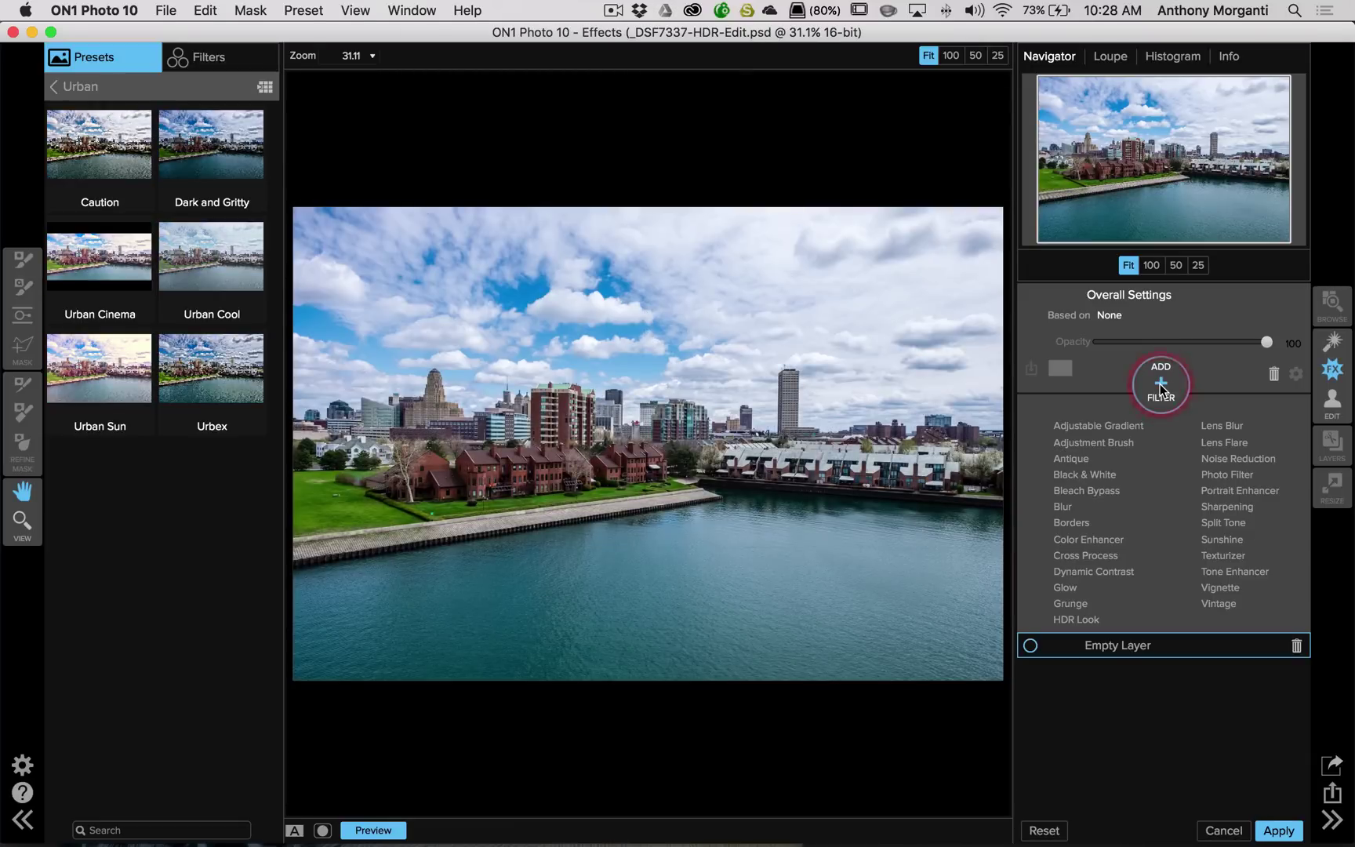
{"action": "left_click", "coordinate": [1092, 570]}
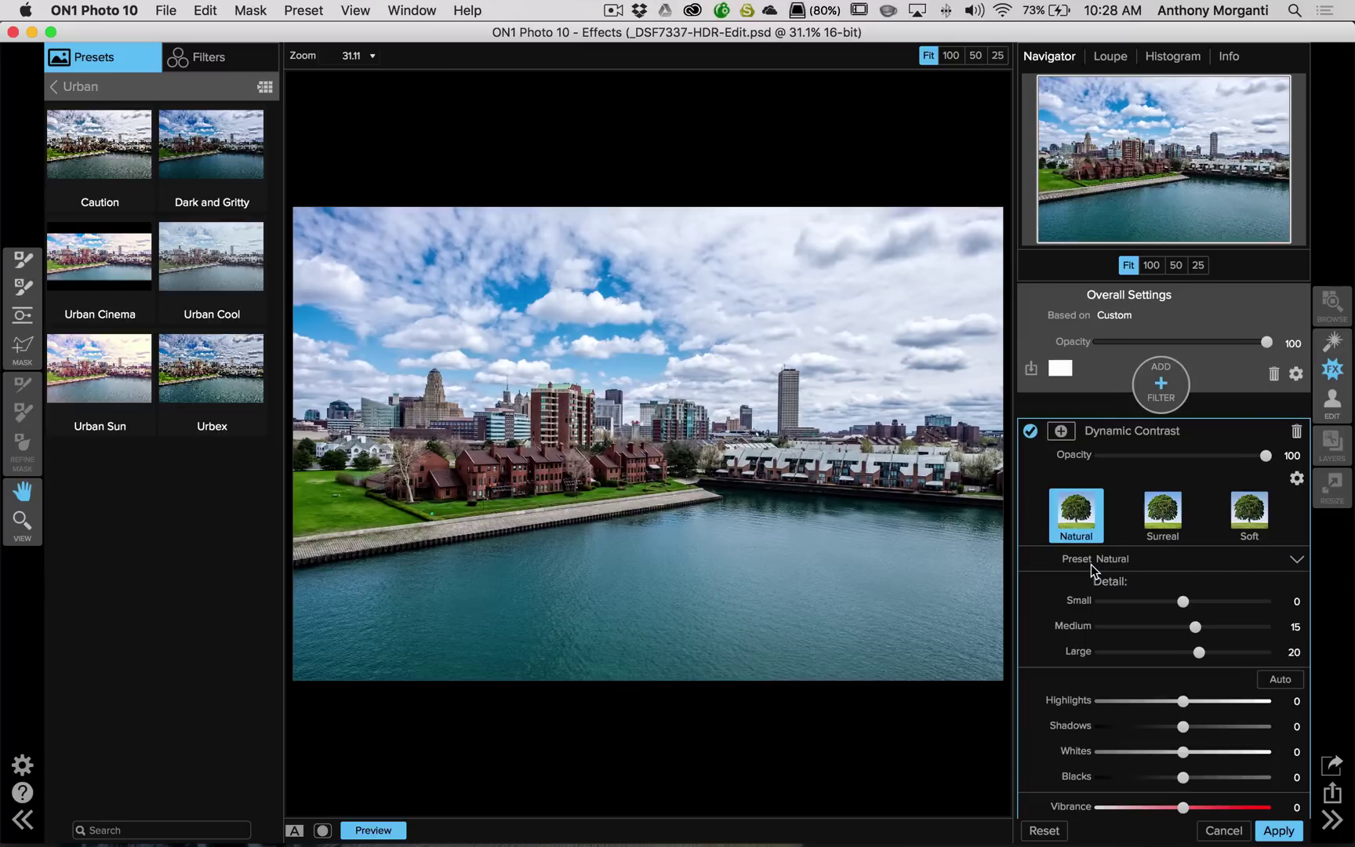
{"action": "left_click", "coordinate": [1208, 429]}
{"action": "left_click", "coordinate": [1161, 386]}
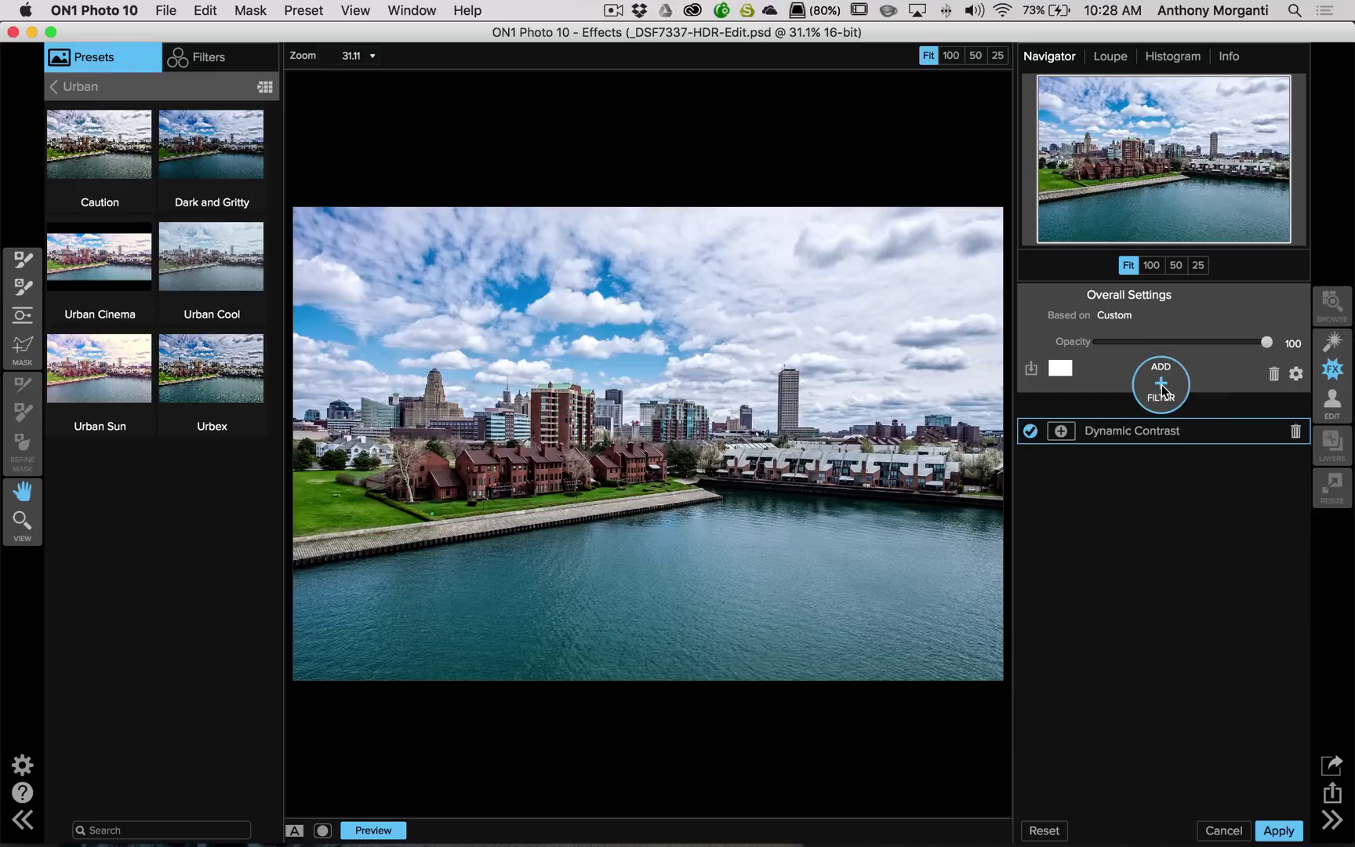
{"action": "left_click", "coordinate": [1224, 536]}
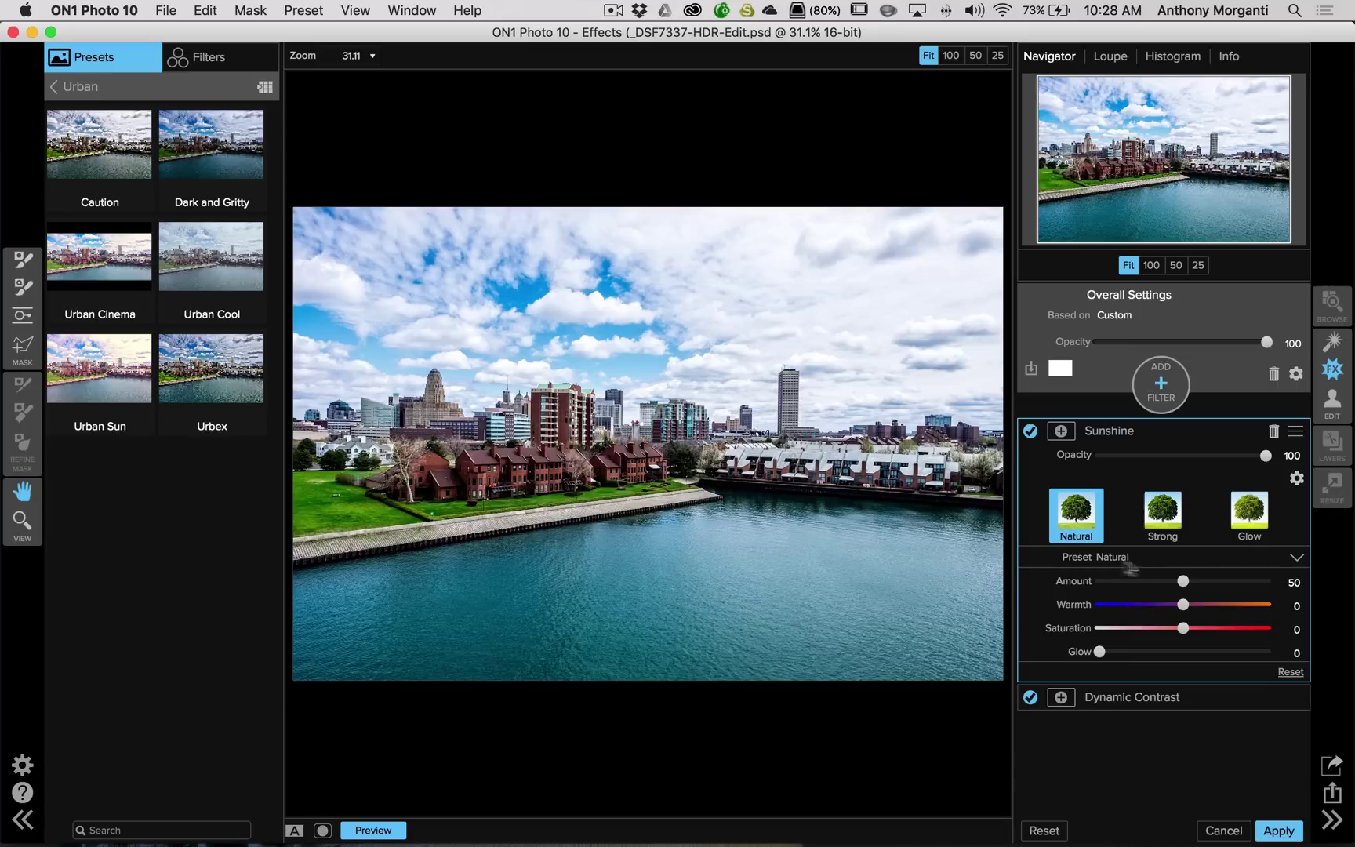
Switch the Sunshine filter to the Warm Highlights preset and collapse its panel.
{"action": "left_click", "coordinate": [1186, 558]}
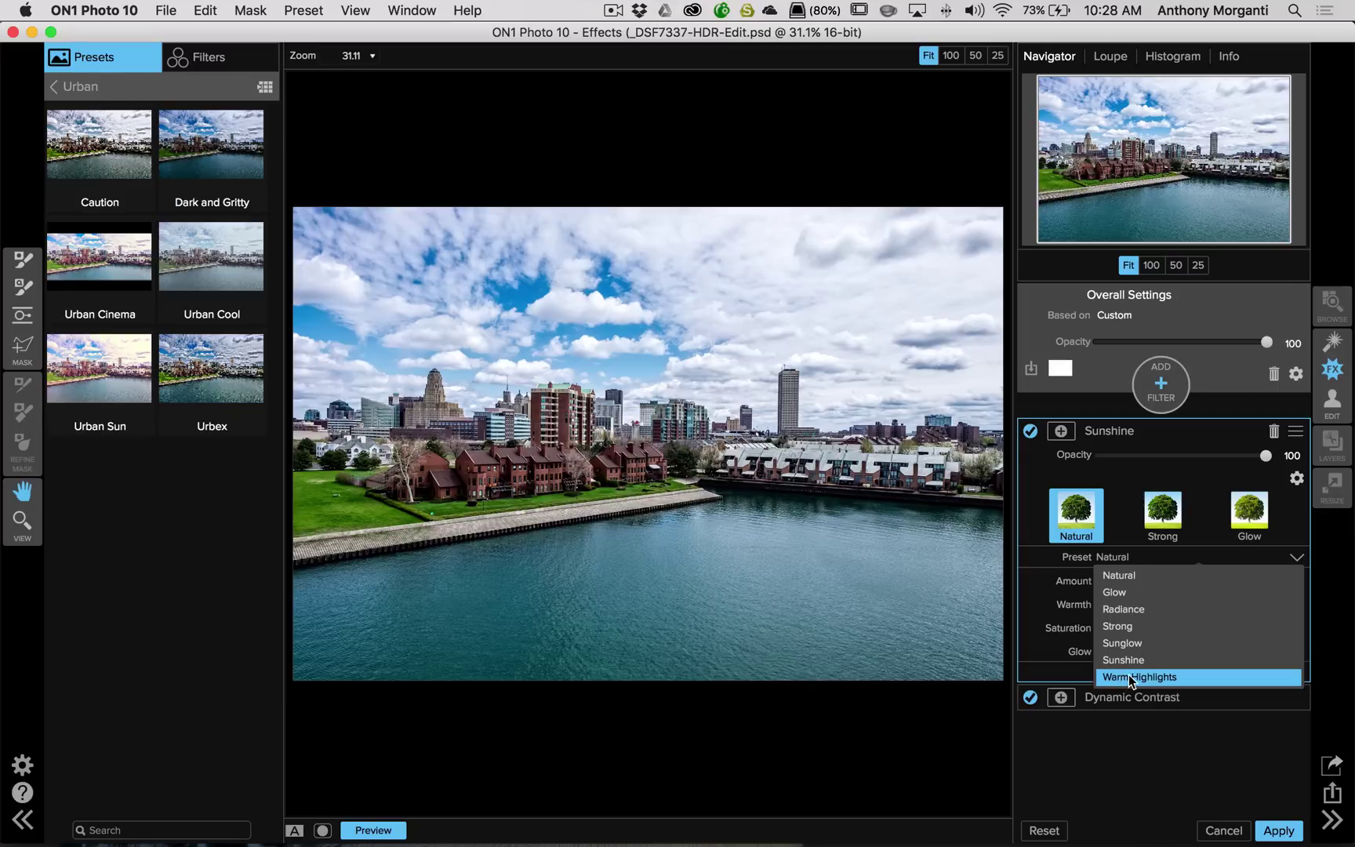
{"action": "left_click", "coordinate": [1130, 678]}
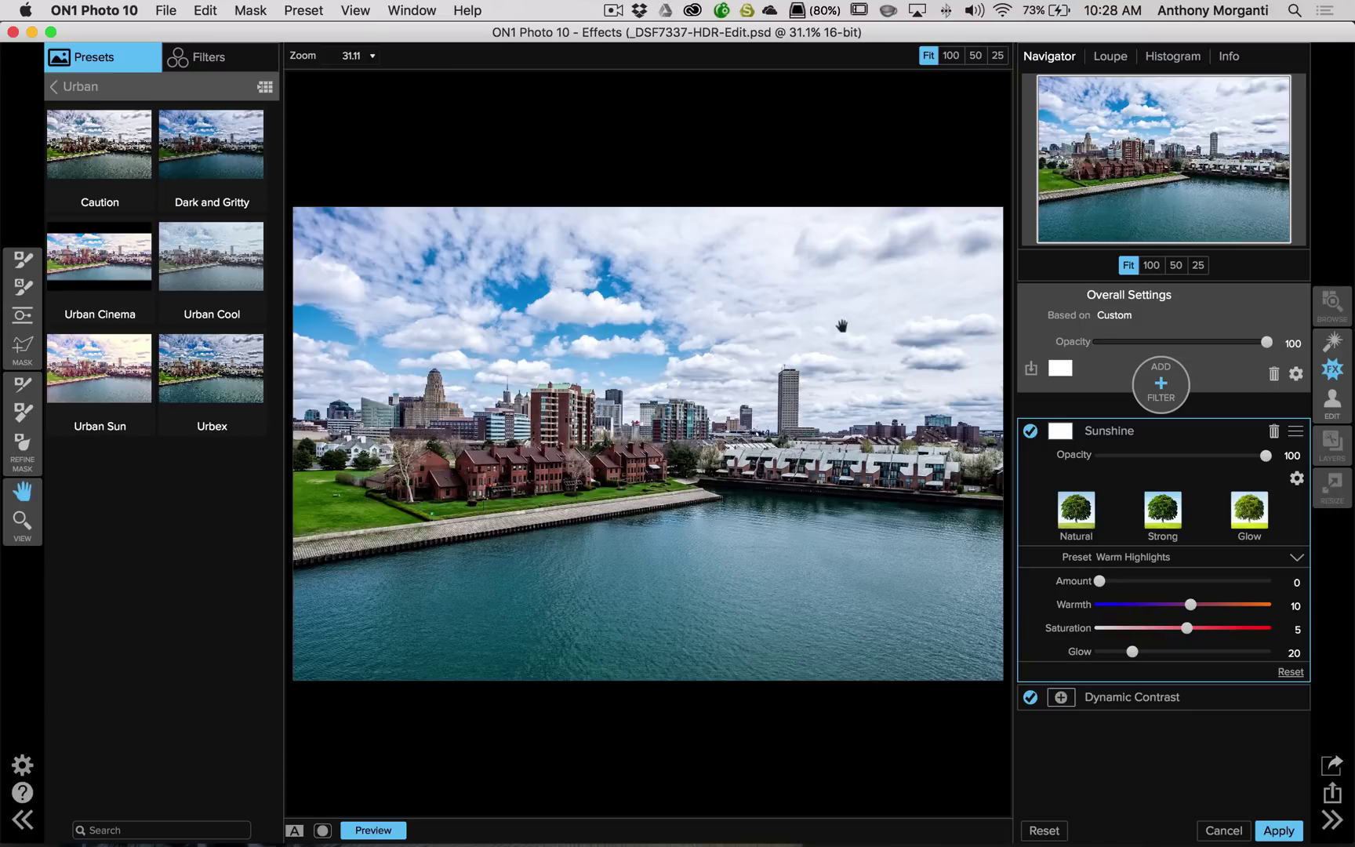
{"action": "left_click", "coordinate": [1159, 431]}
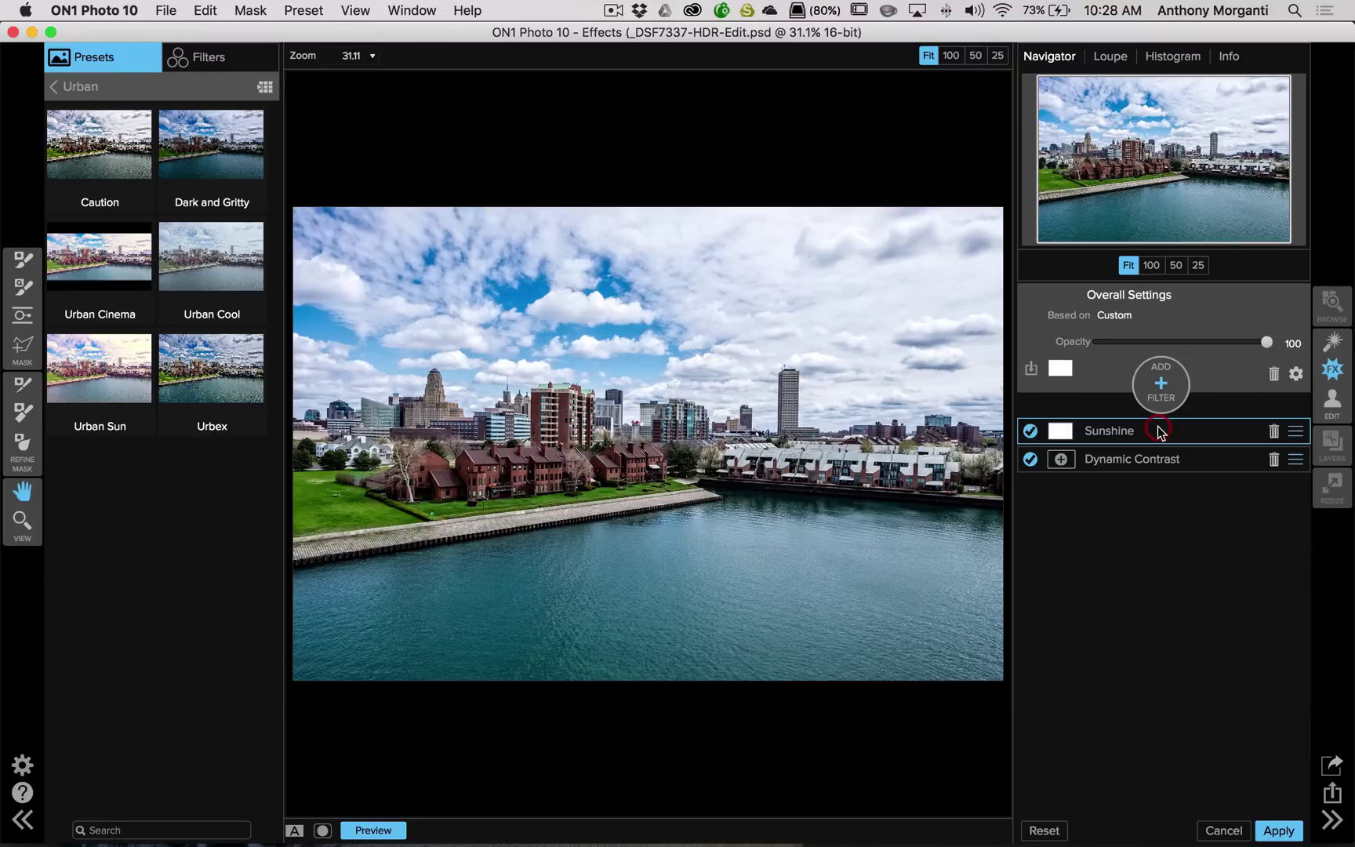
Add a Tone Enhancer and a Soft-preset Vignette, then apply all filters.
{"action": "left_click", "coordinate": [1163, 387]}
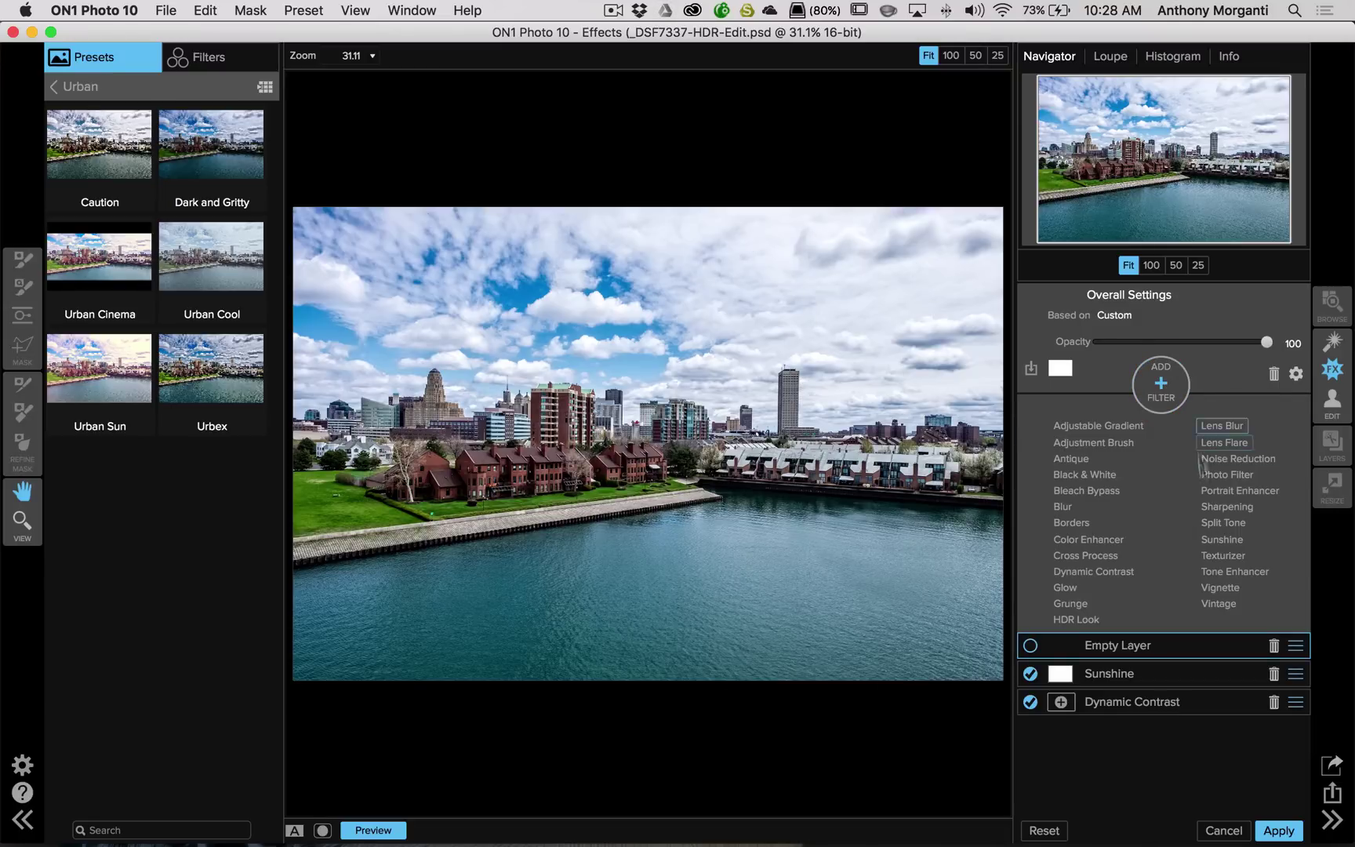
{"action": "left_click", "coordinate": [1214, 573]}
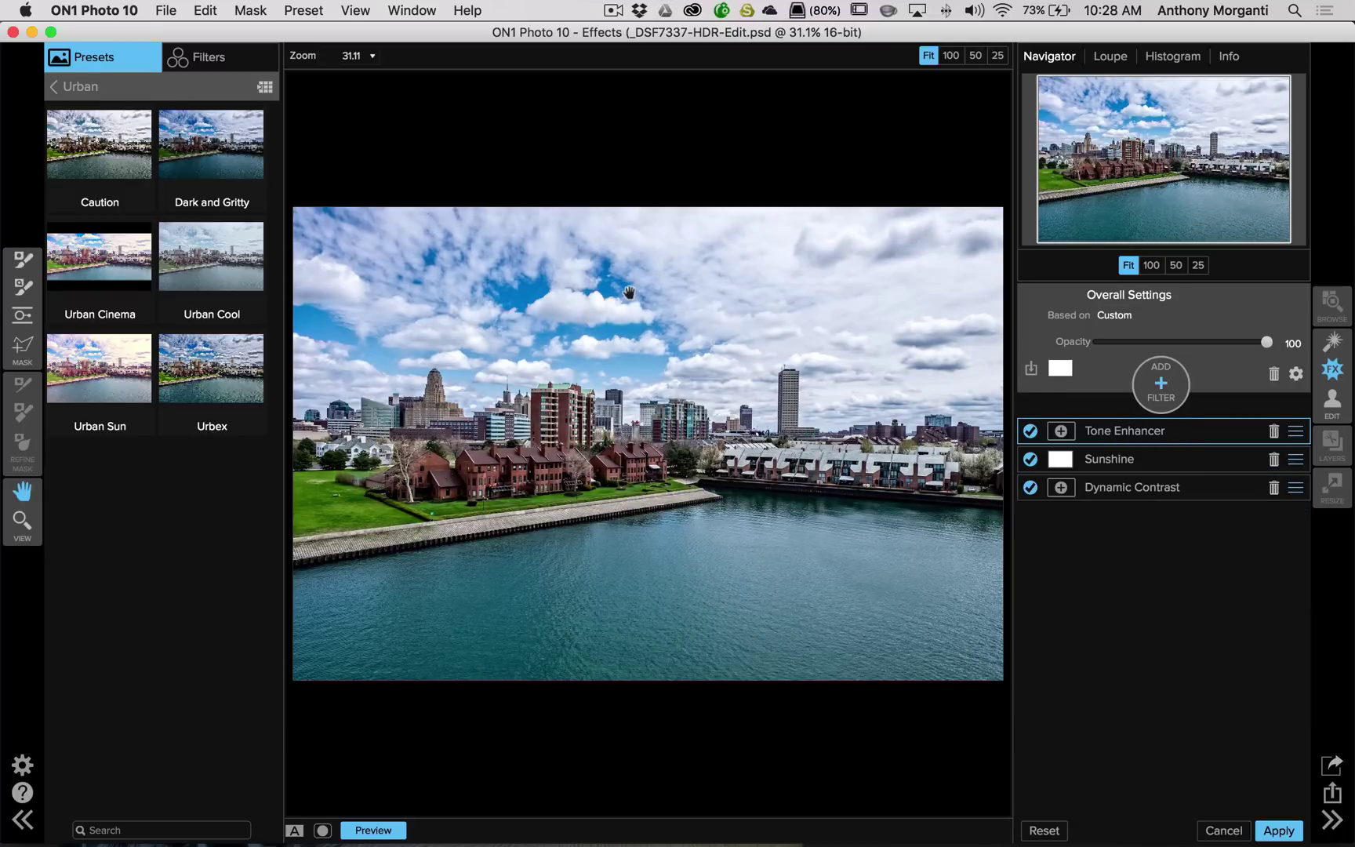
{"action": "left_click", "coordinate": [1156, 381]}
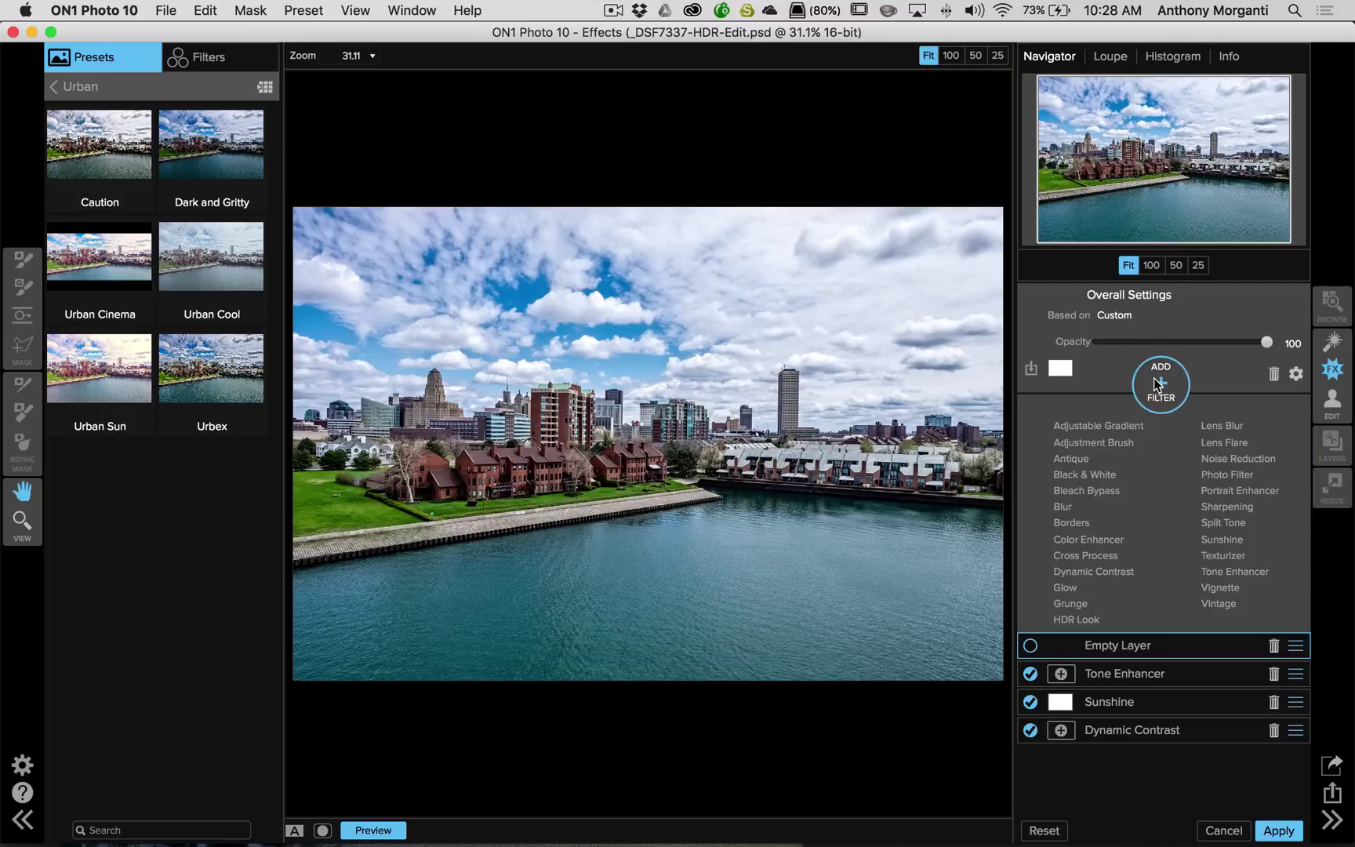
{"action": "left_click", "coordinate": [1226, 586]}
{"action": "left_click", "coordinate": [1210, 433]}
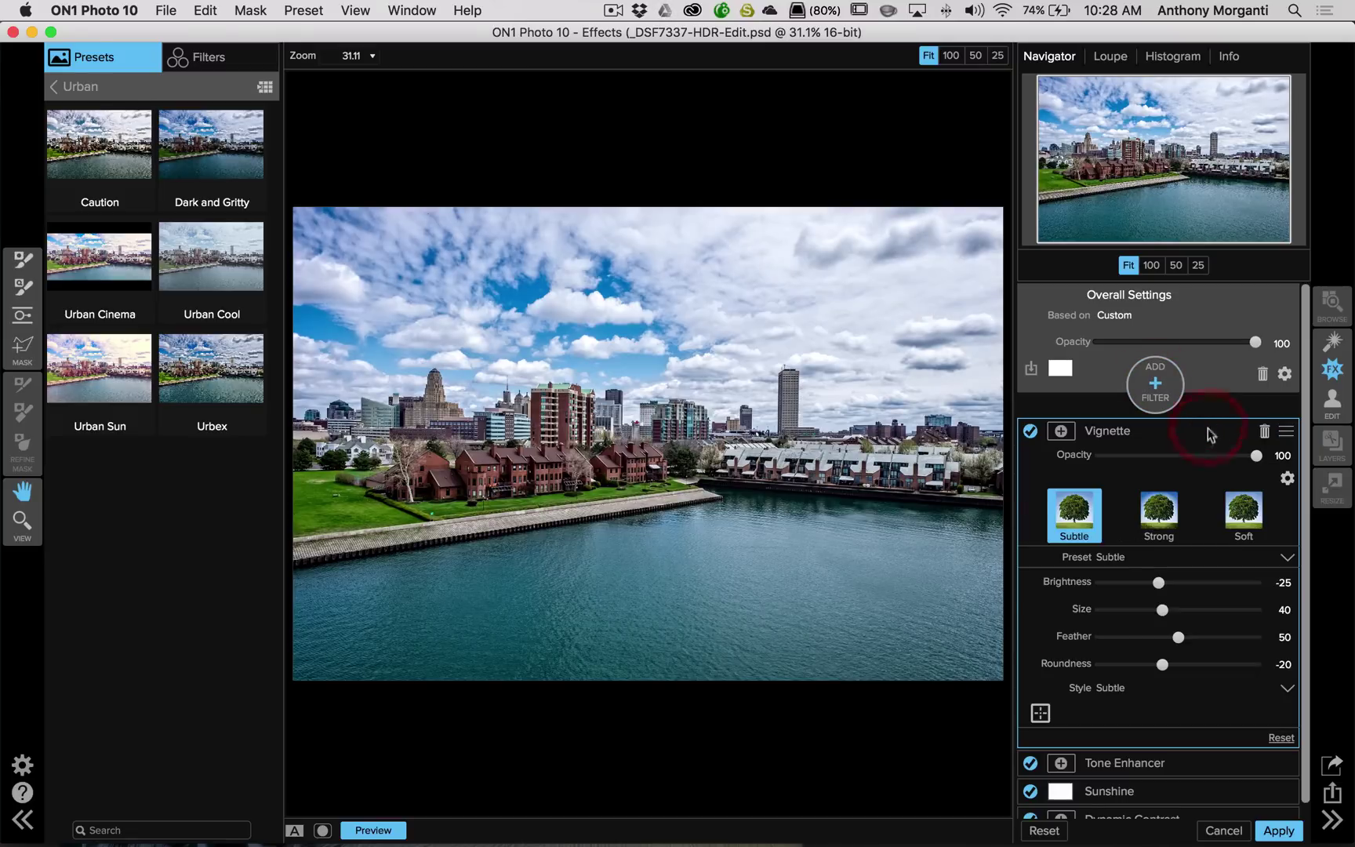
{"action": "left_click", "coordinate": [1242, 514]}
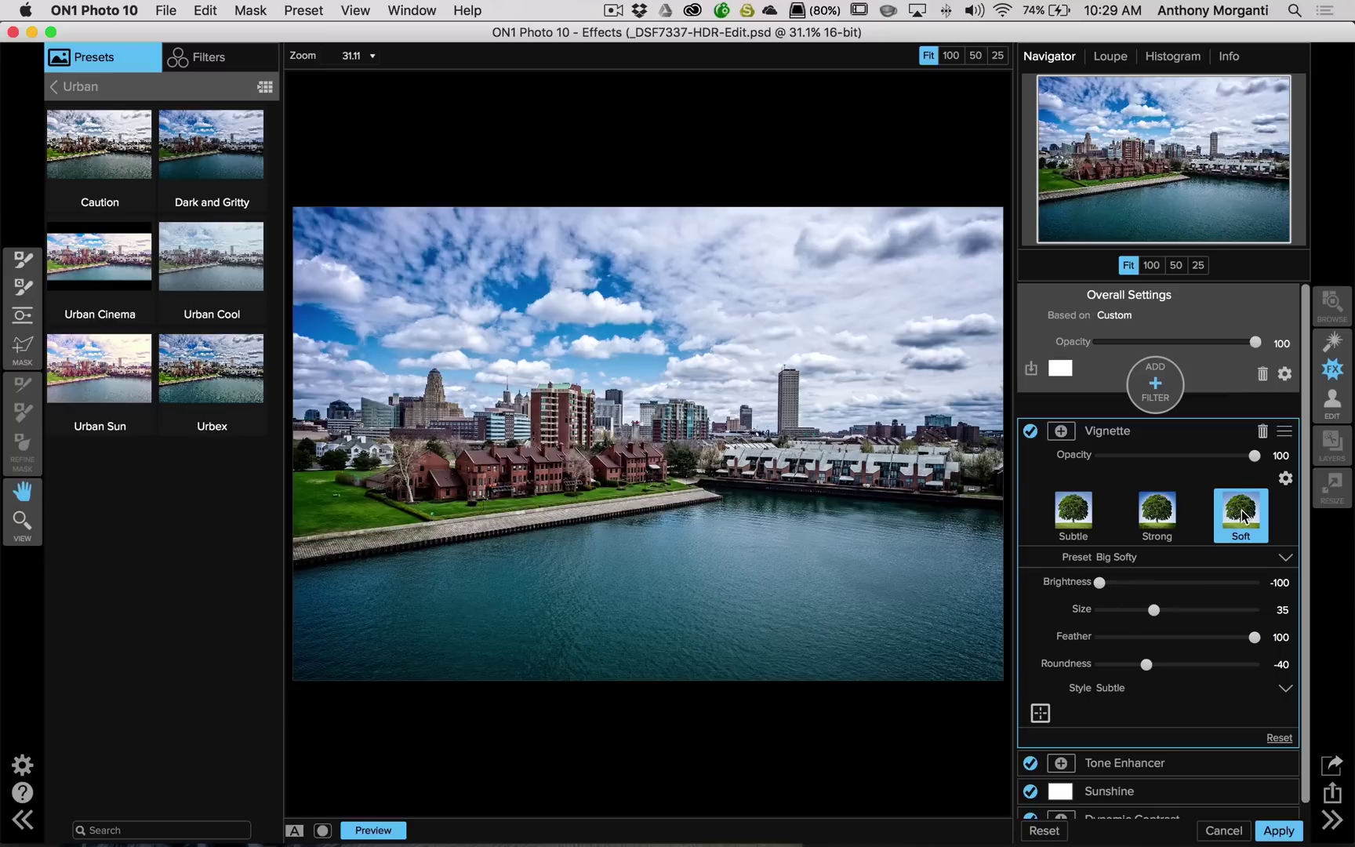
{"action": "left_click", "coordinate": [1192, 431]}
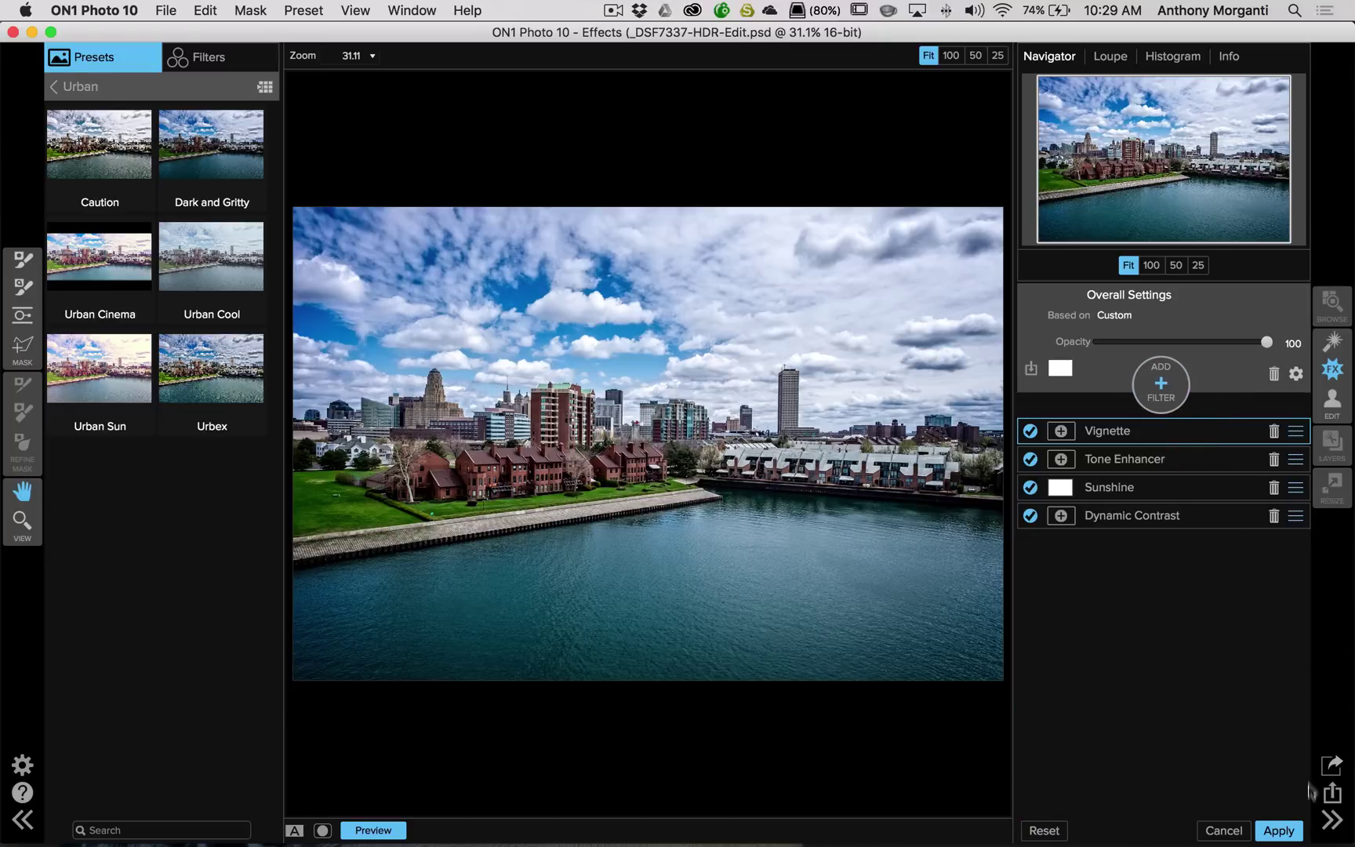
{"action": "left_click", "coordinate": [1278, 831]}
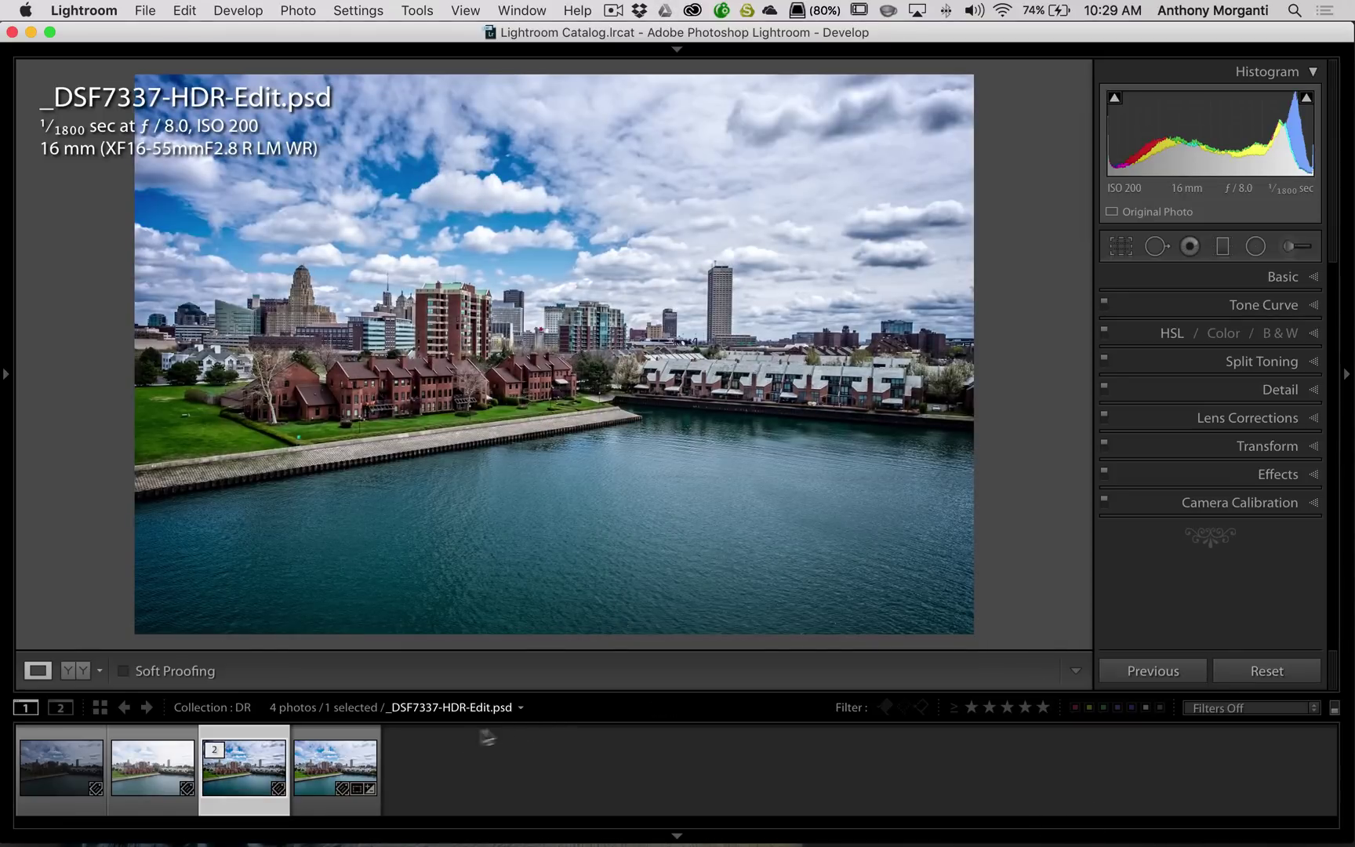
Display the dark original _DSF7337.RAF from the filmstrip for comparison.
{"action": "left_click", "coordinate": [56, 765]}
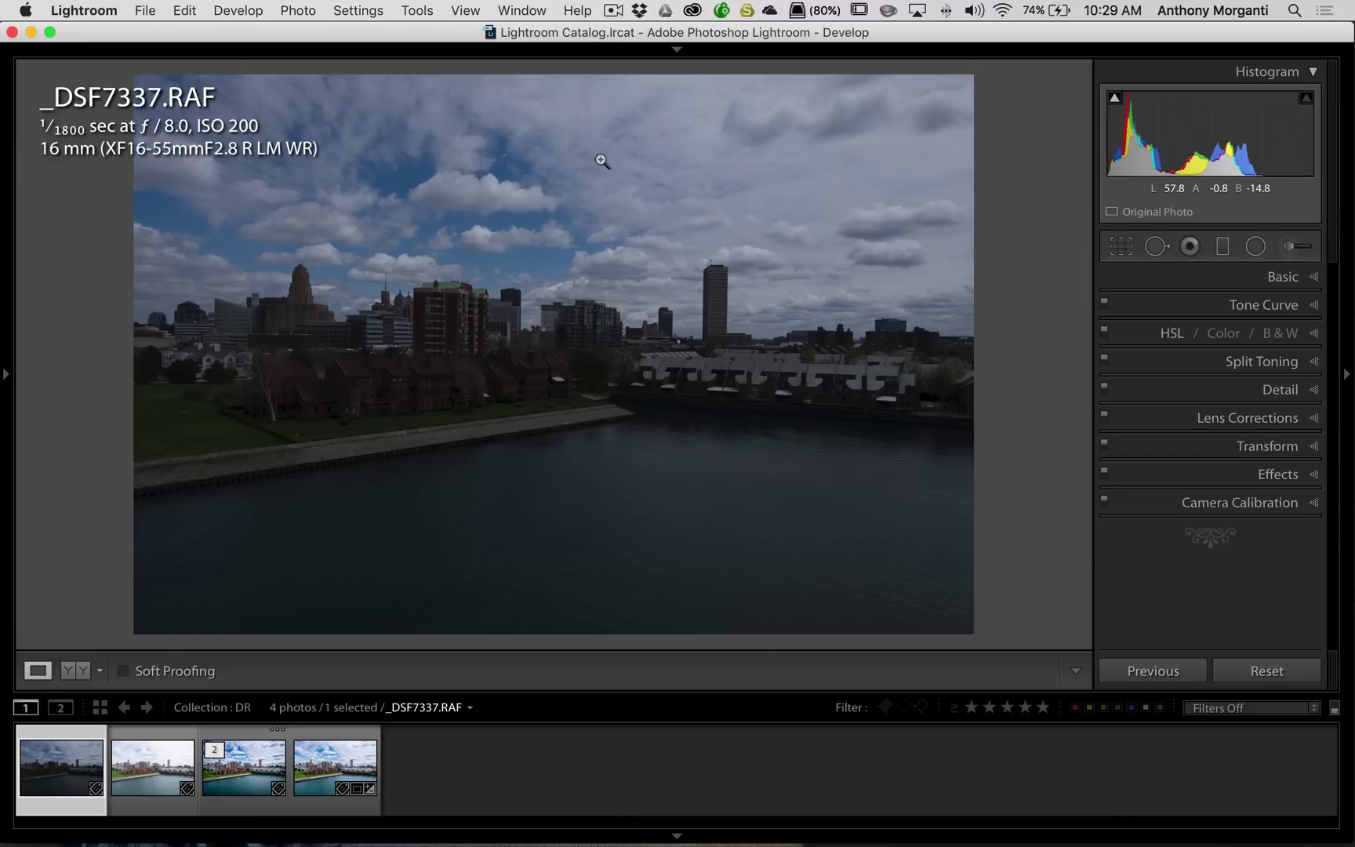
In Library Loupe, show EXIF metadata and view the brighter _DSF7338.RAF exposure (1/280 sec).
{"action": "key", "text": "e"}
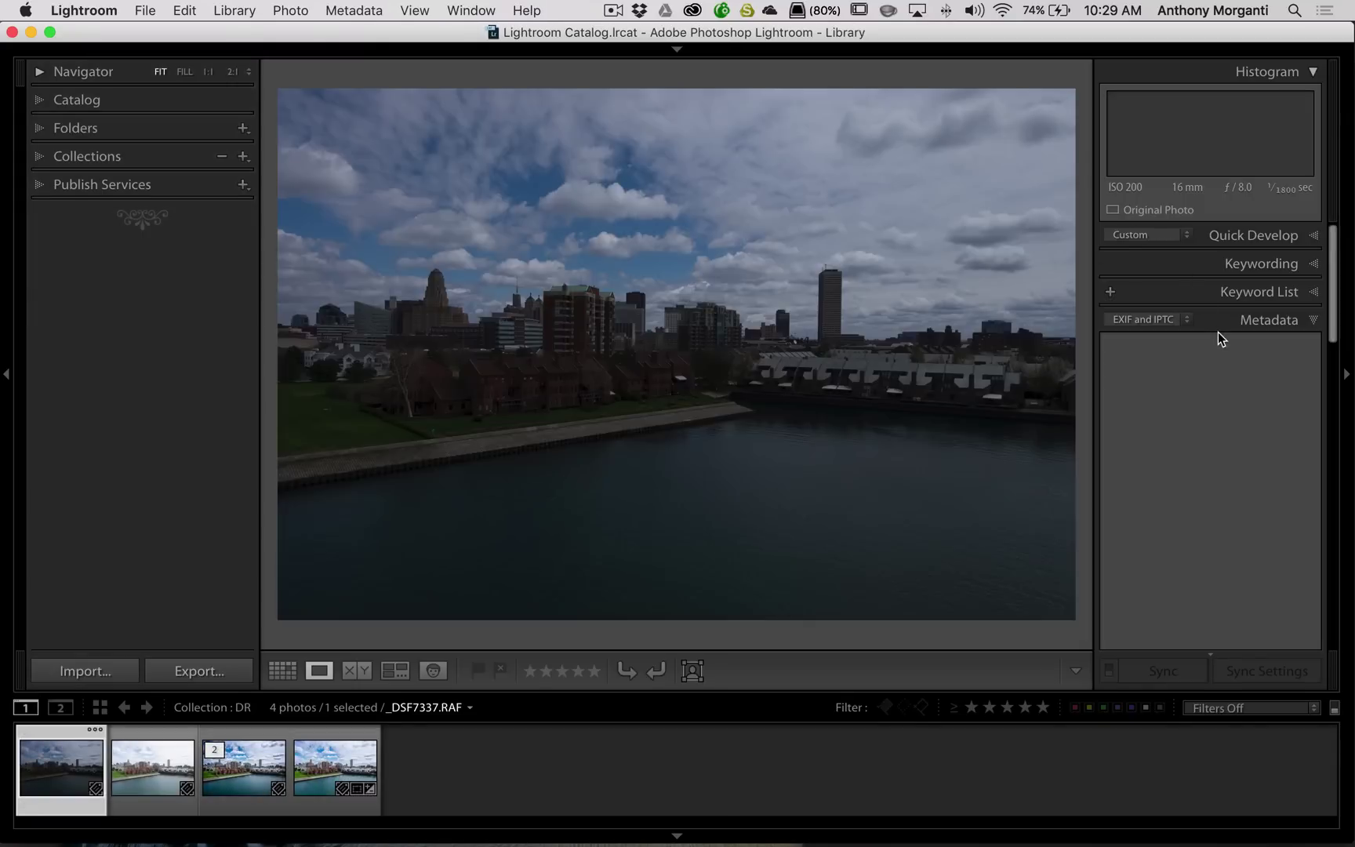
{"action": "scroll", "coordinate": [1198, 405], "scroll_direction": "down", "scroll_amount": 6}
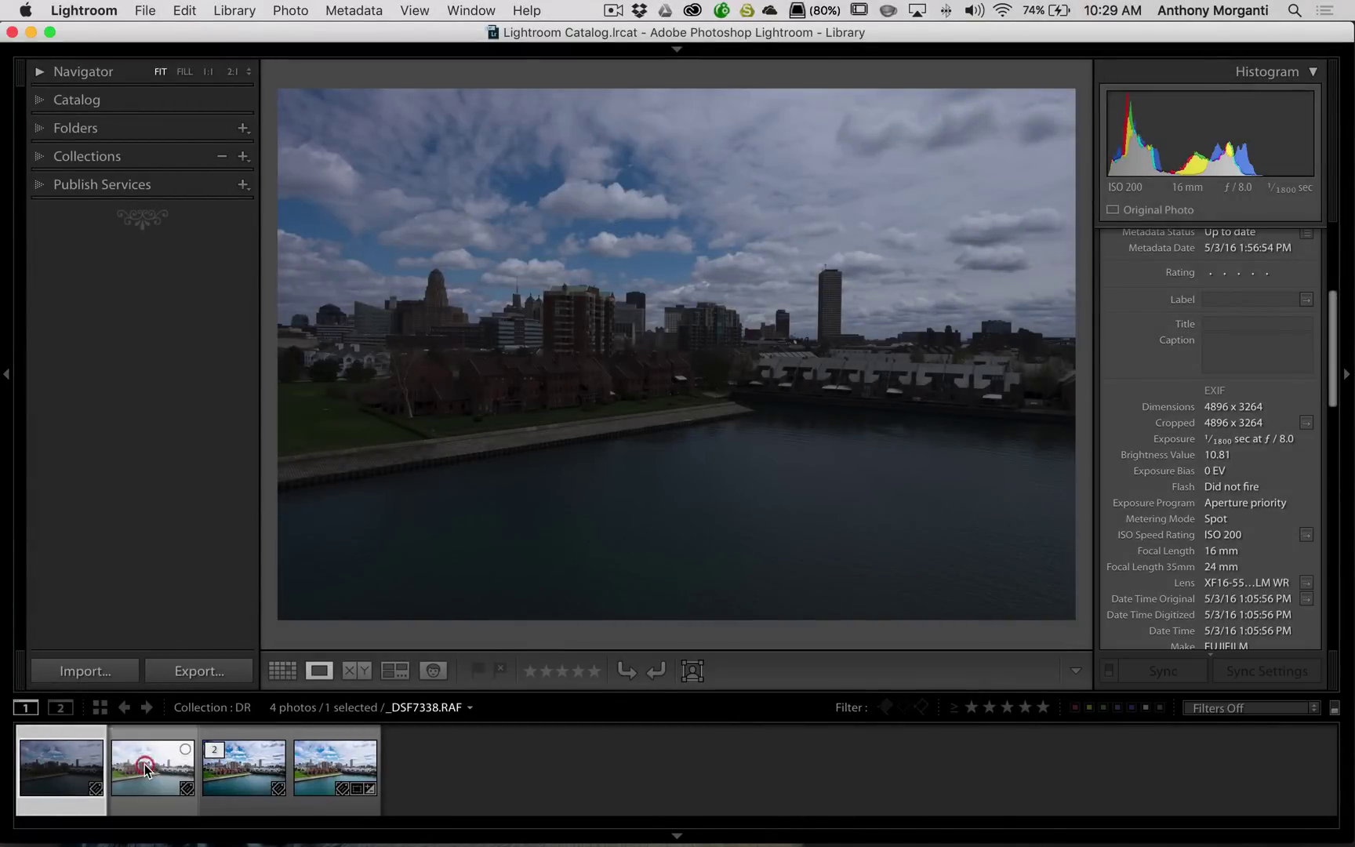
{"action": "left_click", "coordinate": [144, 763]}
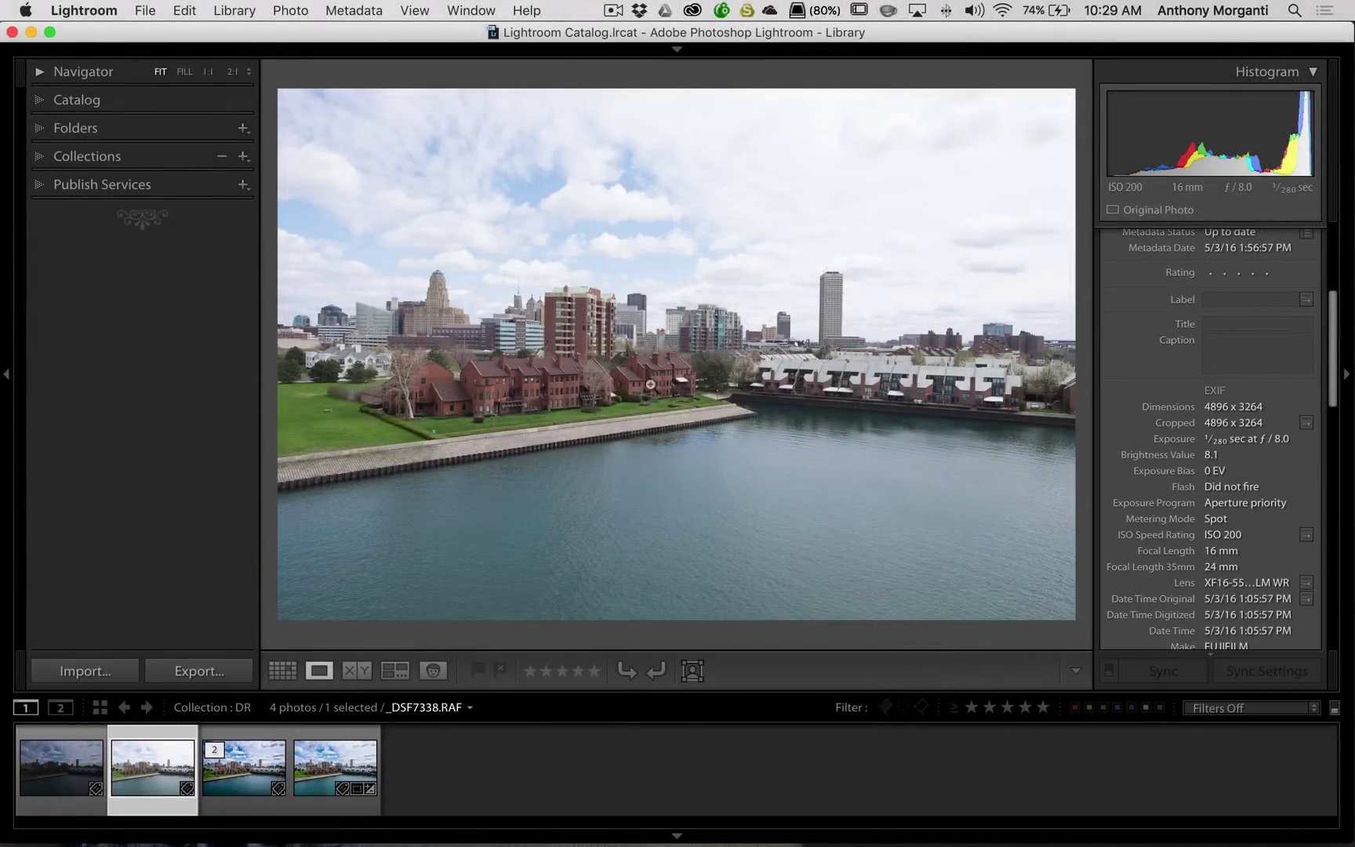
View the merged _DSF7337-HDR.dng, then the ON1-edited _DSF7337-HDR-Edit.psd.
{"action": "left_click", "coordinate": [318, 770]}
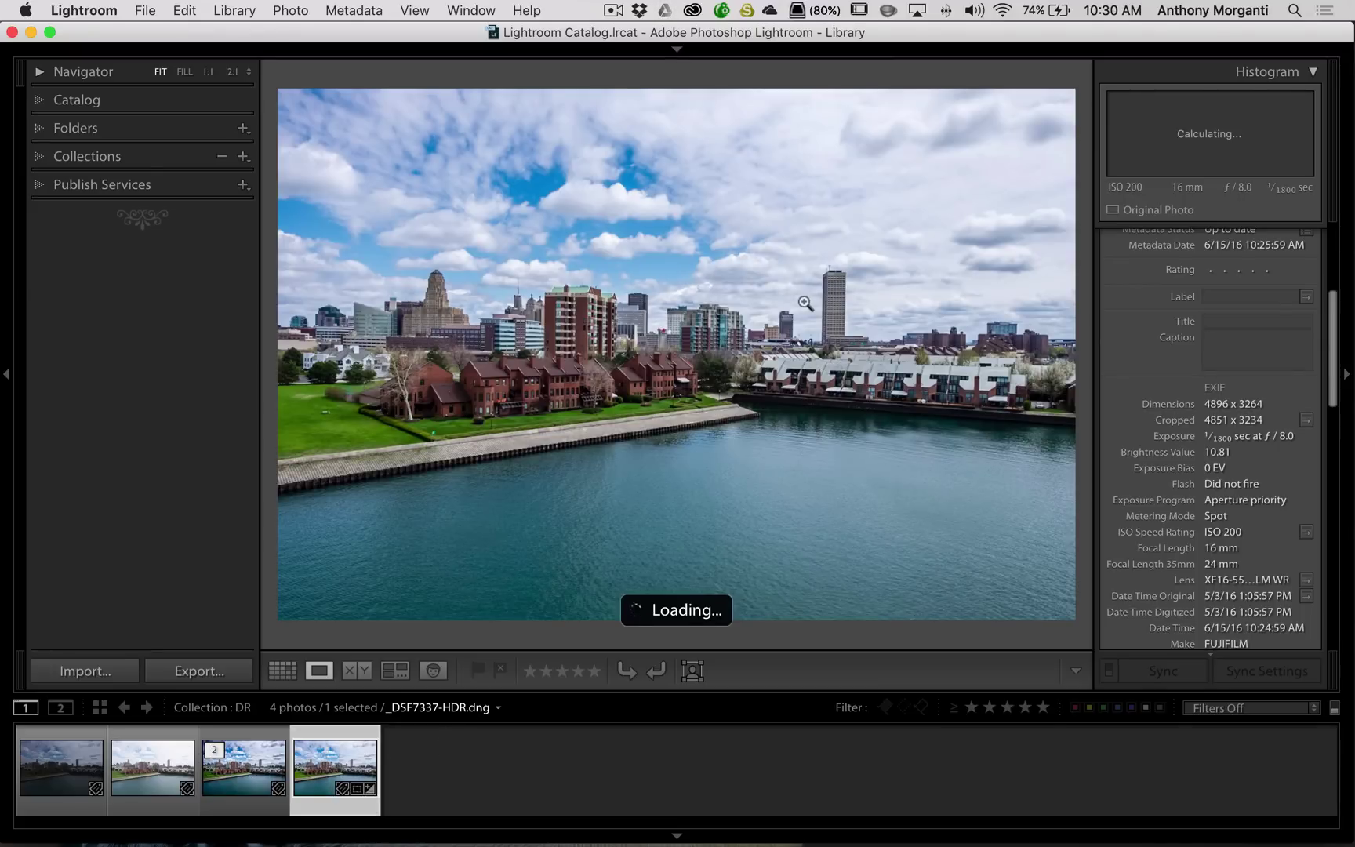
{"action": "left_click", "coordinate": [245, 782]}
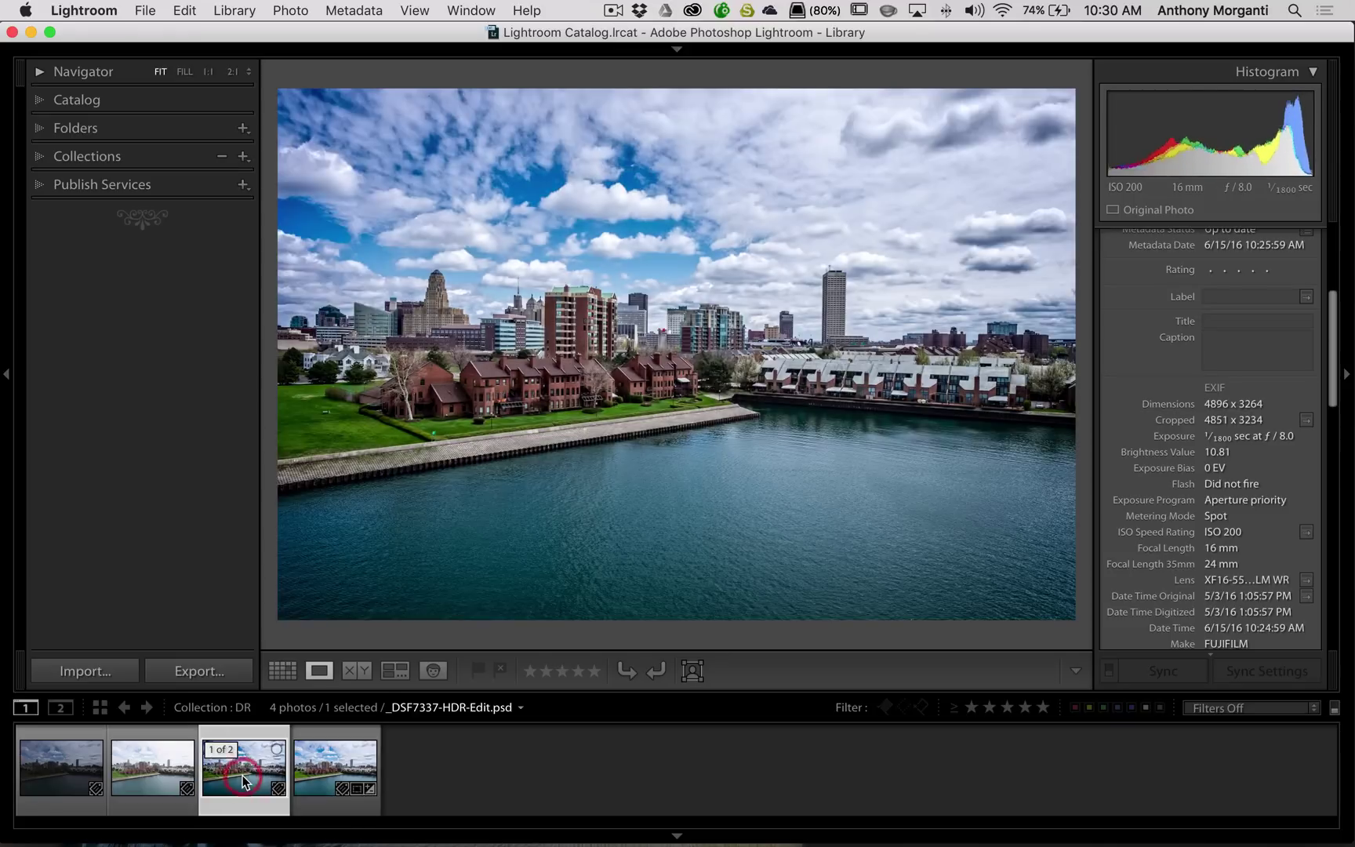